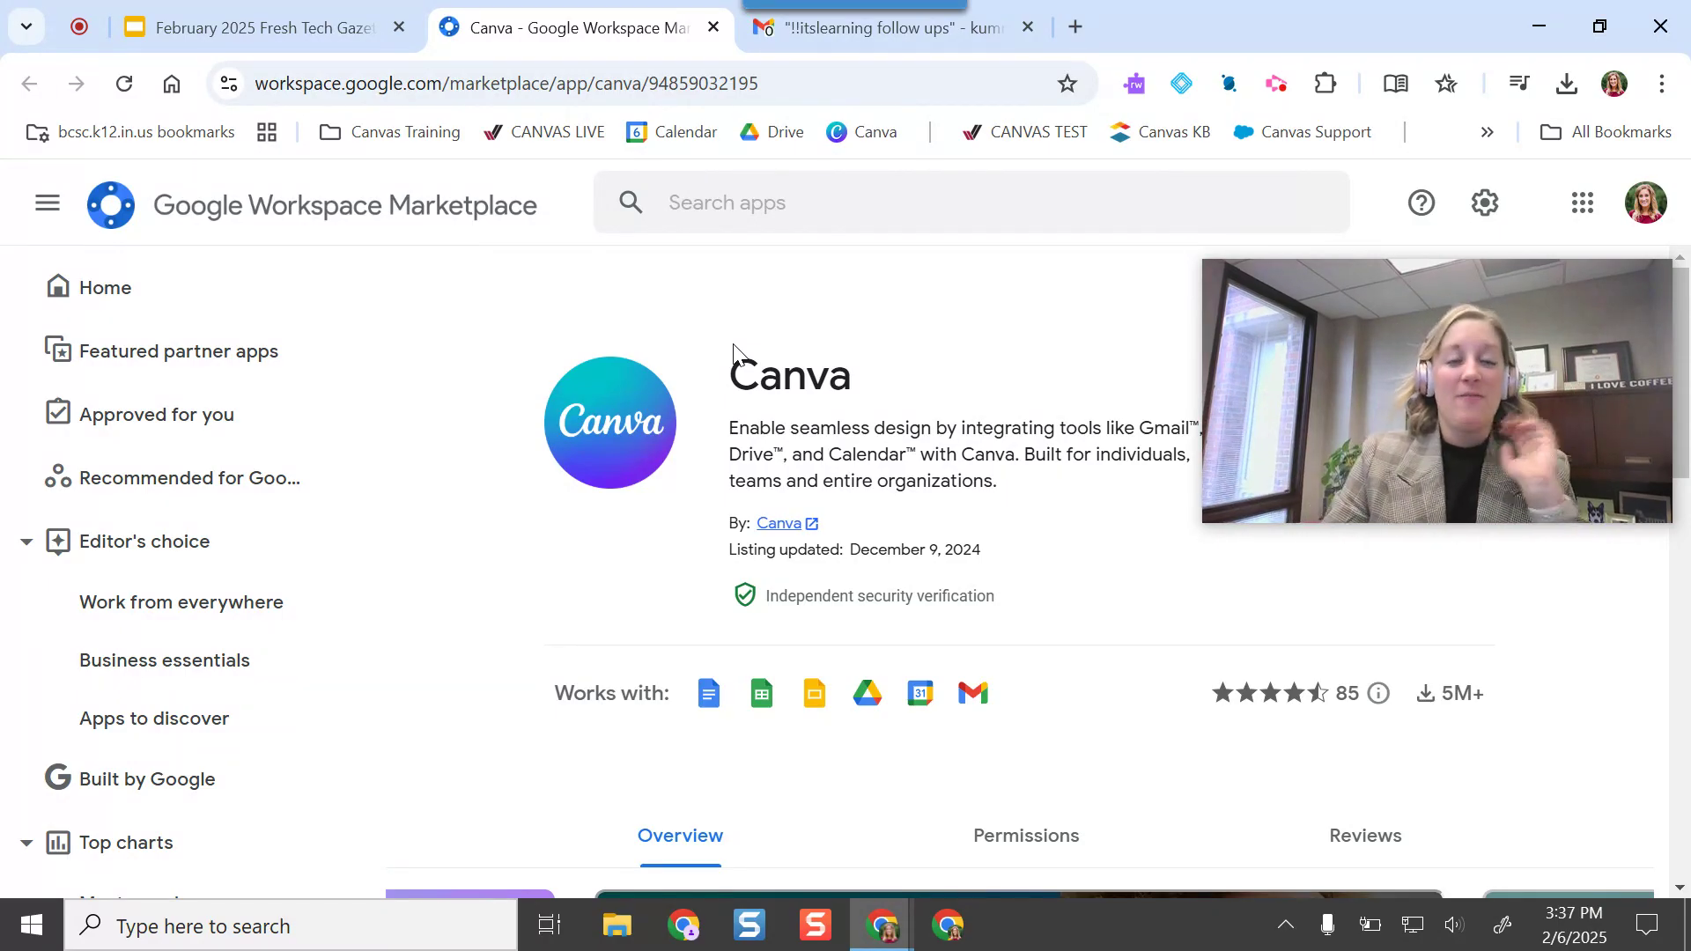
Scroll the Canva Marketplace listing to its Overview feature carousel
scroll(718, 458, down, 1)
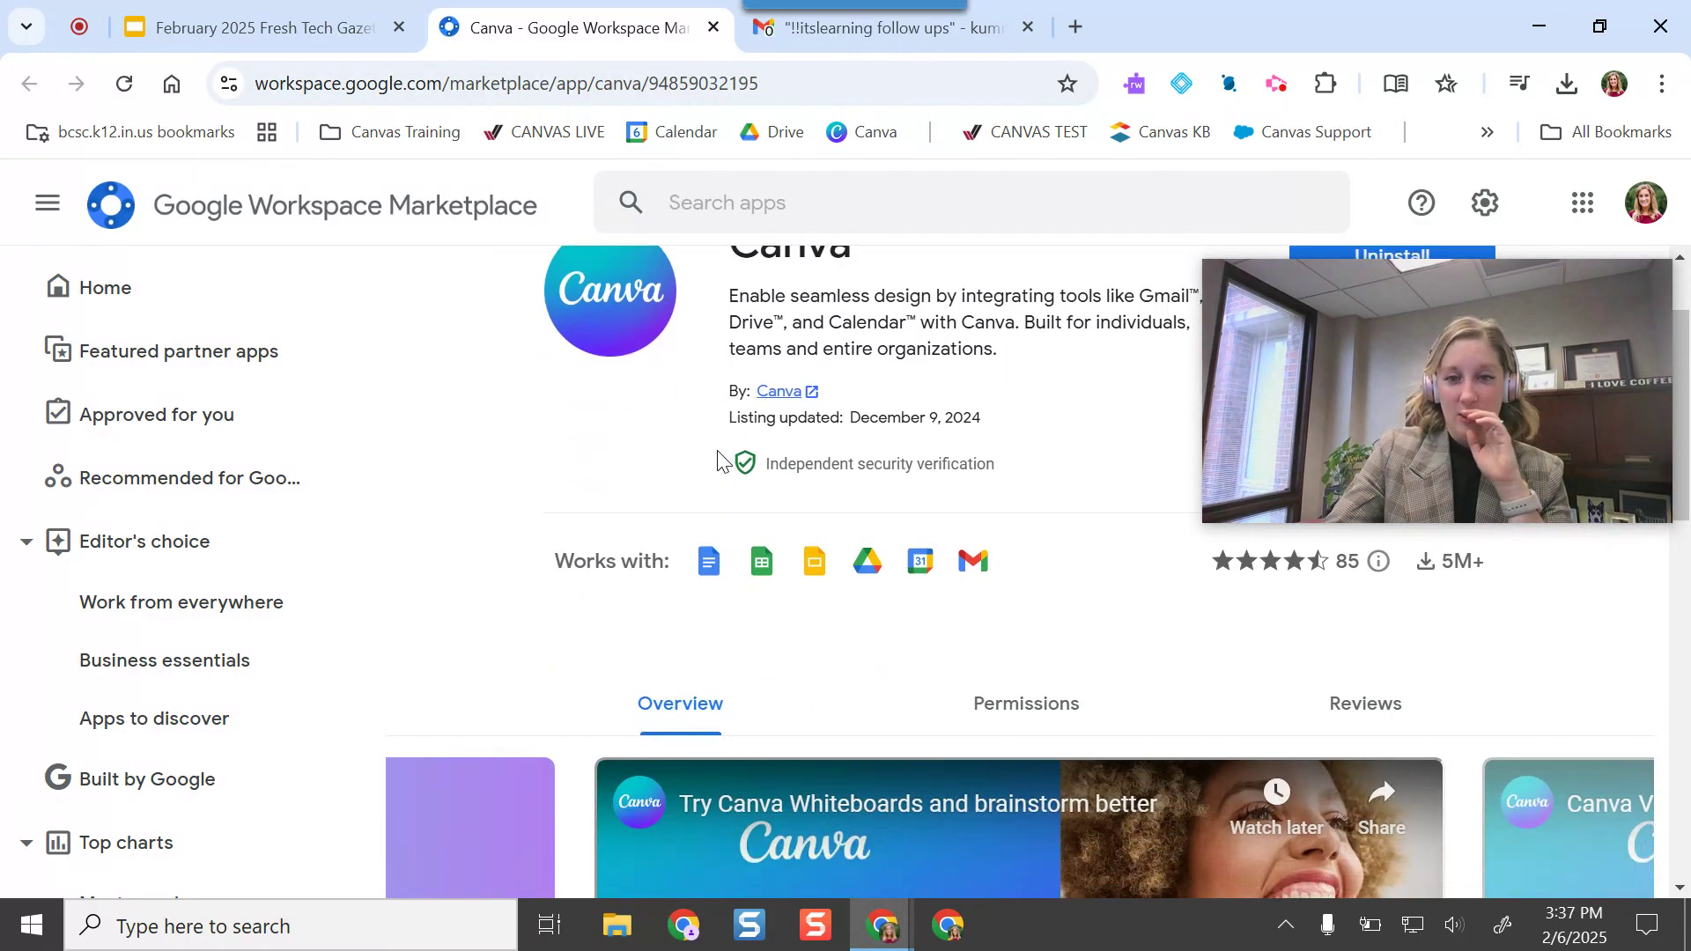
scroll(717, 458, up, 1)
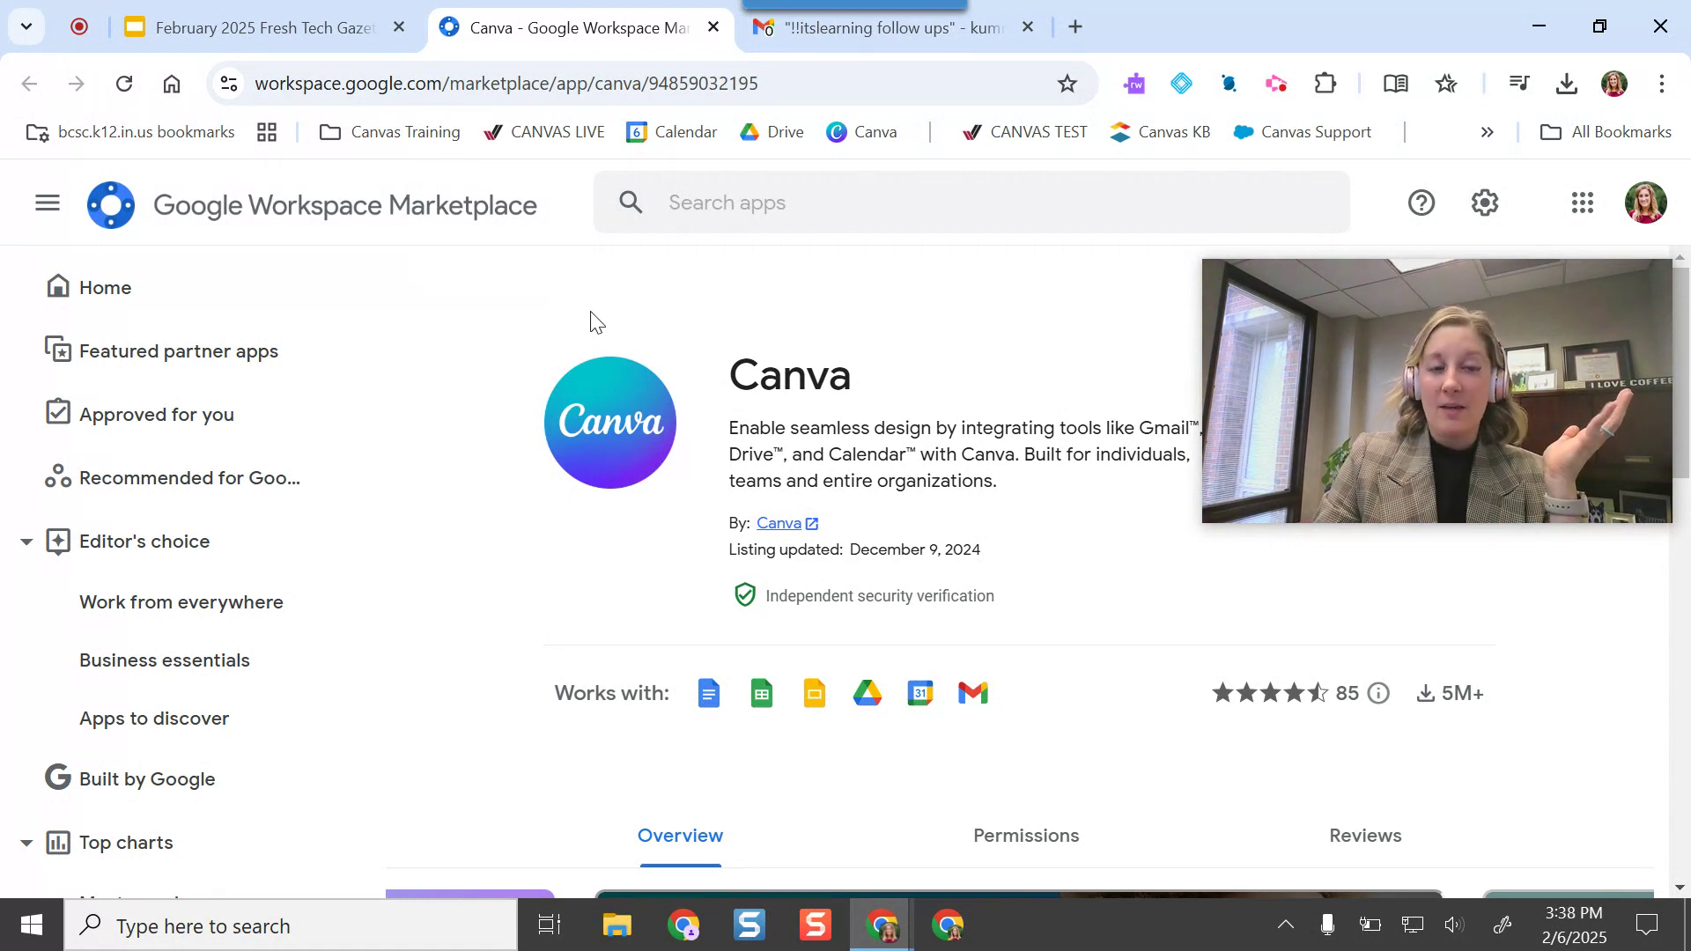
mouse_move(755, 605)
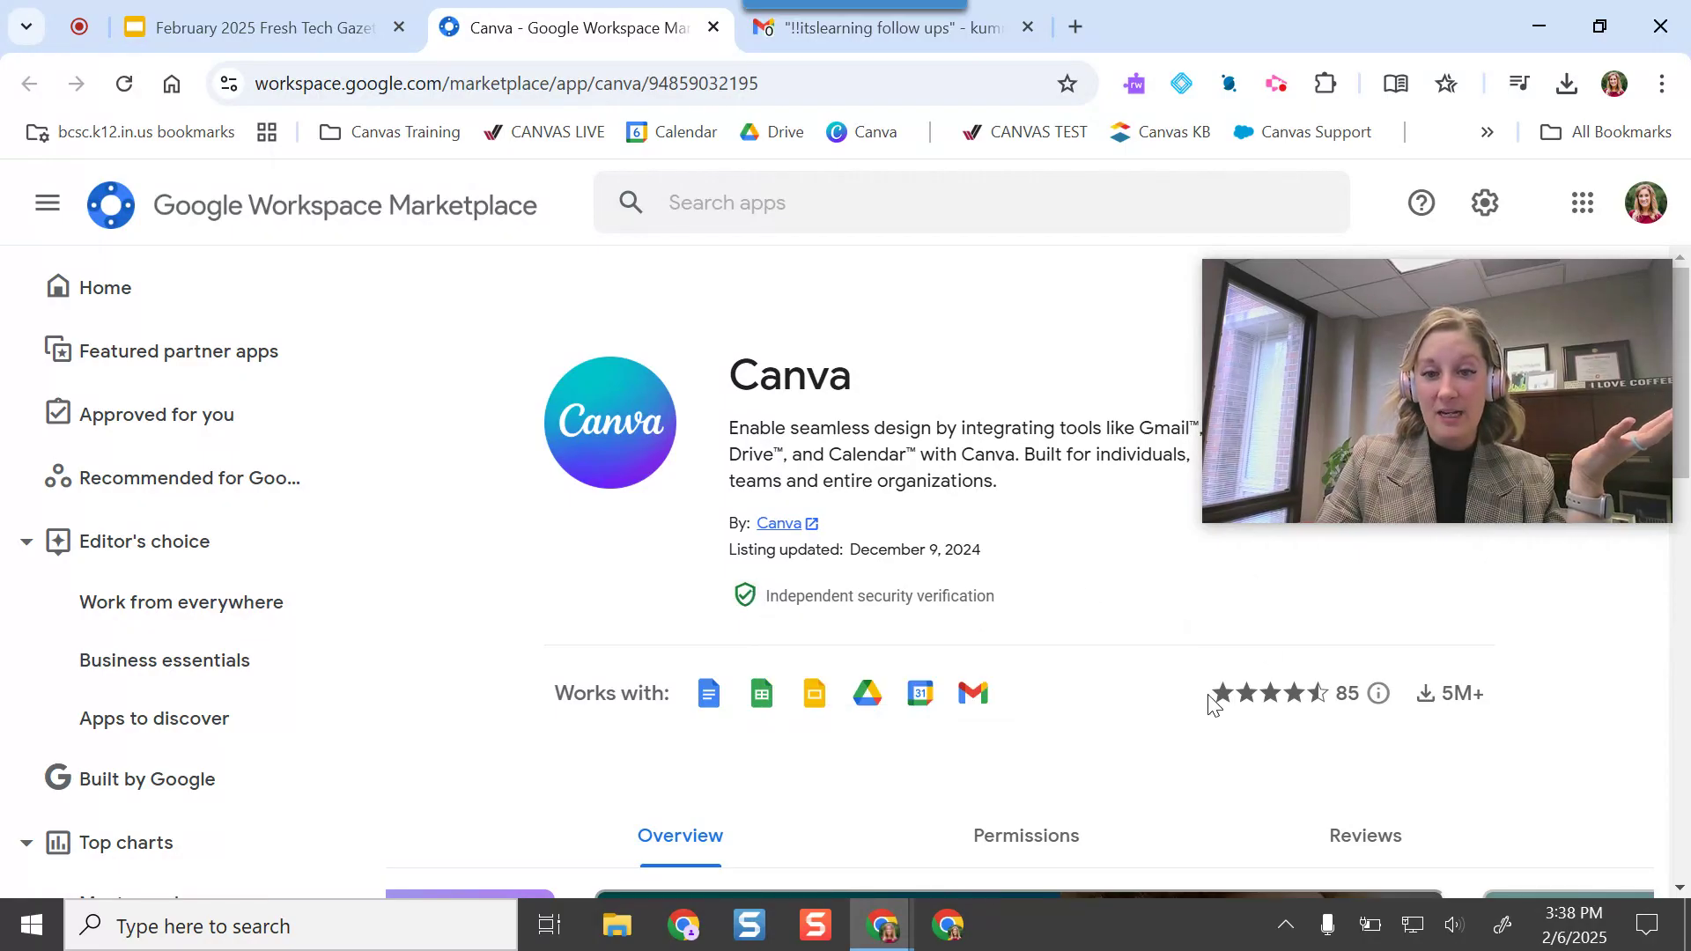
scroll(1215, 698, down, 3)
scroll(1105, 619, down, 4)
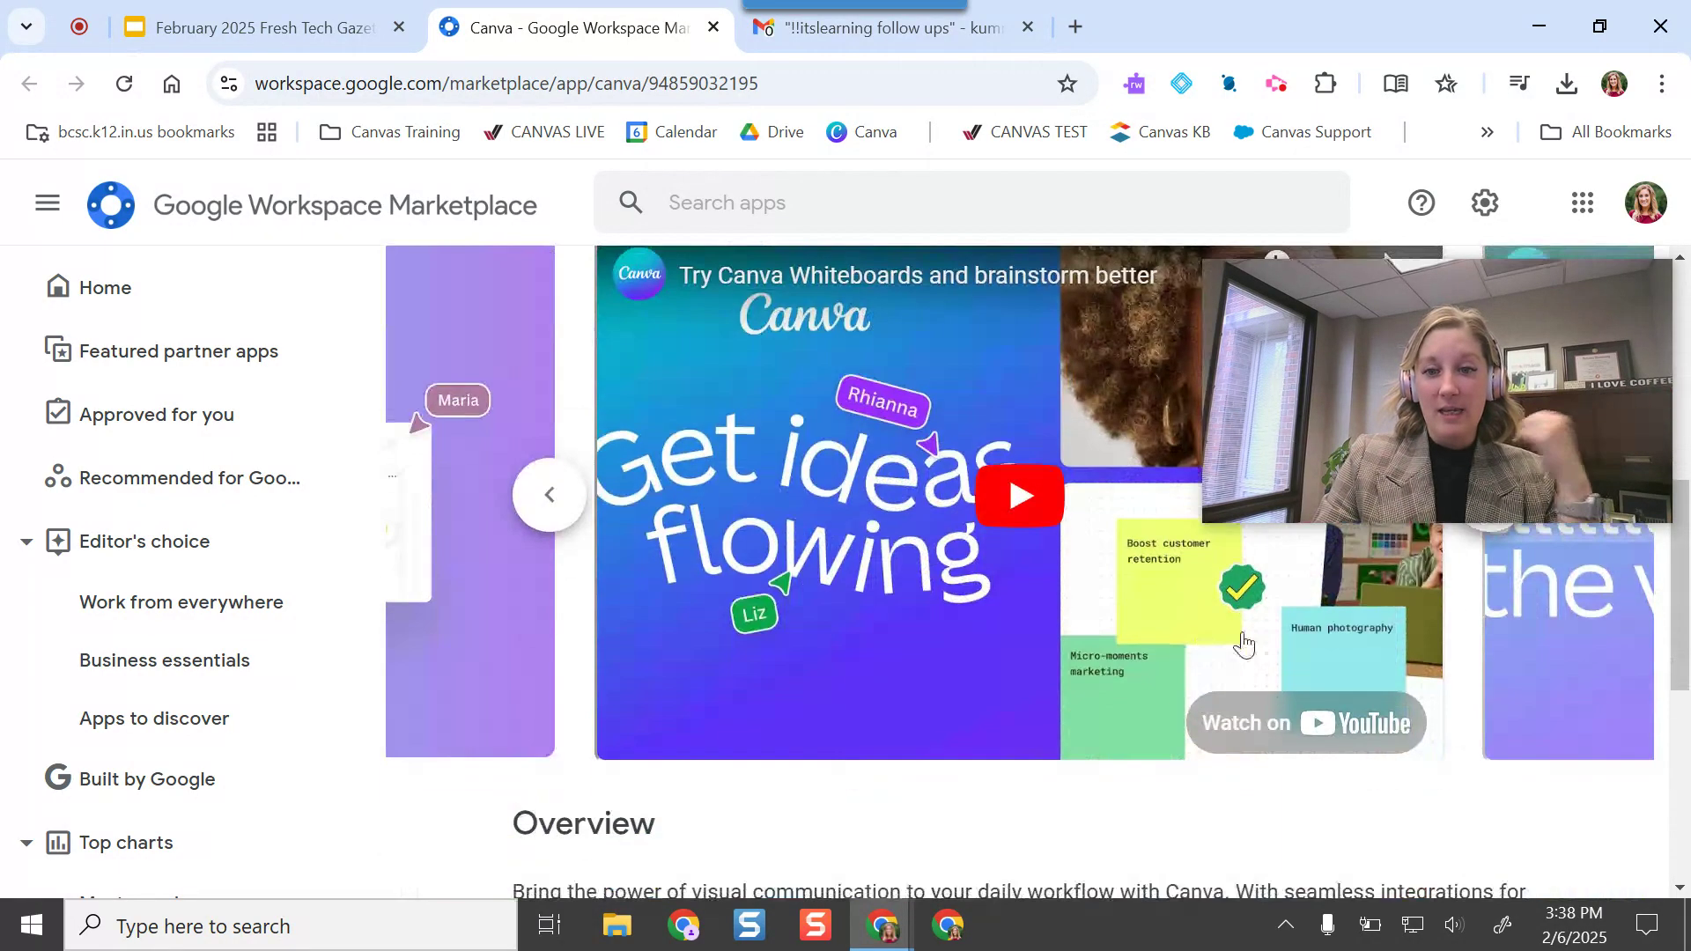
scroll(881, 687, up, 3)
Step back through the slides on calendar attachments, shortcuts, collaboration, and starting design projects
click(547, 762)
scroll(630, 736, down, 2)
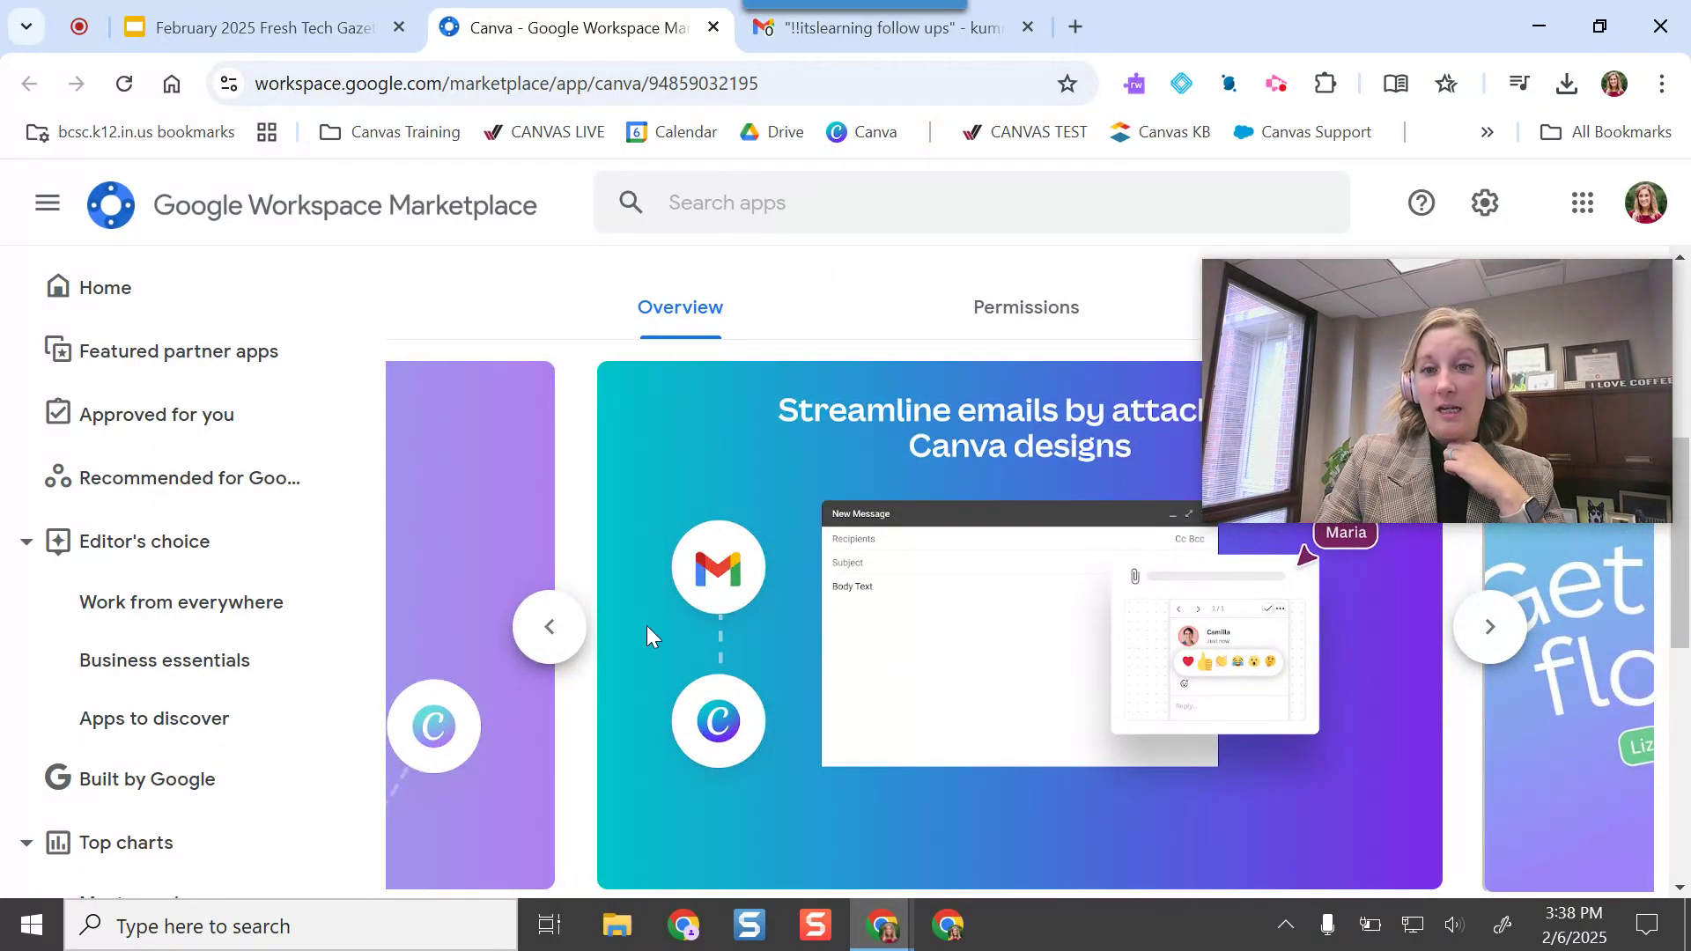
click(553, 652)
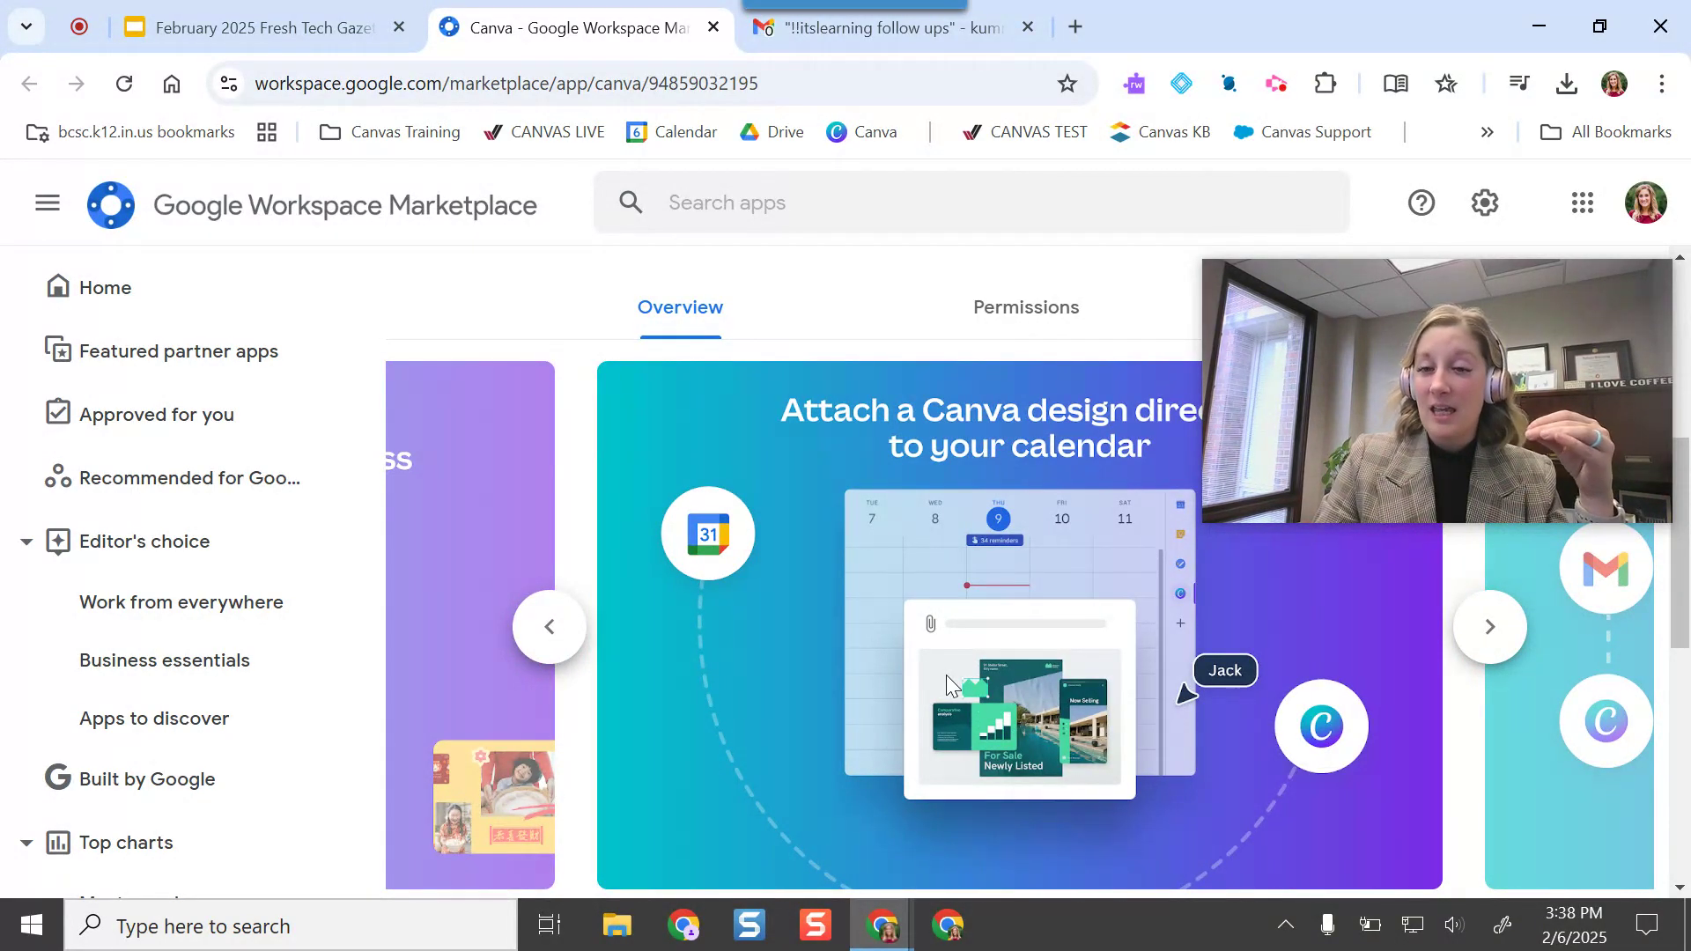
click(555, 638)
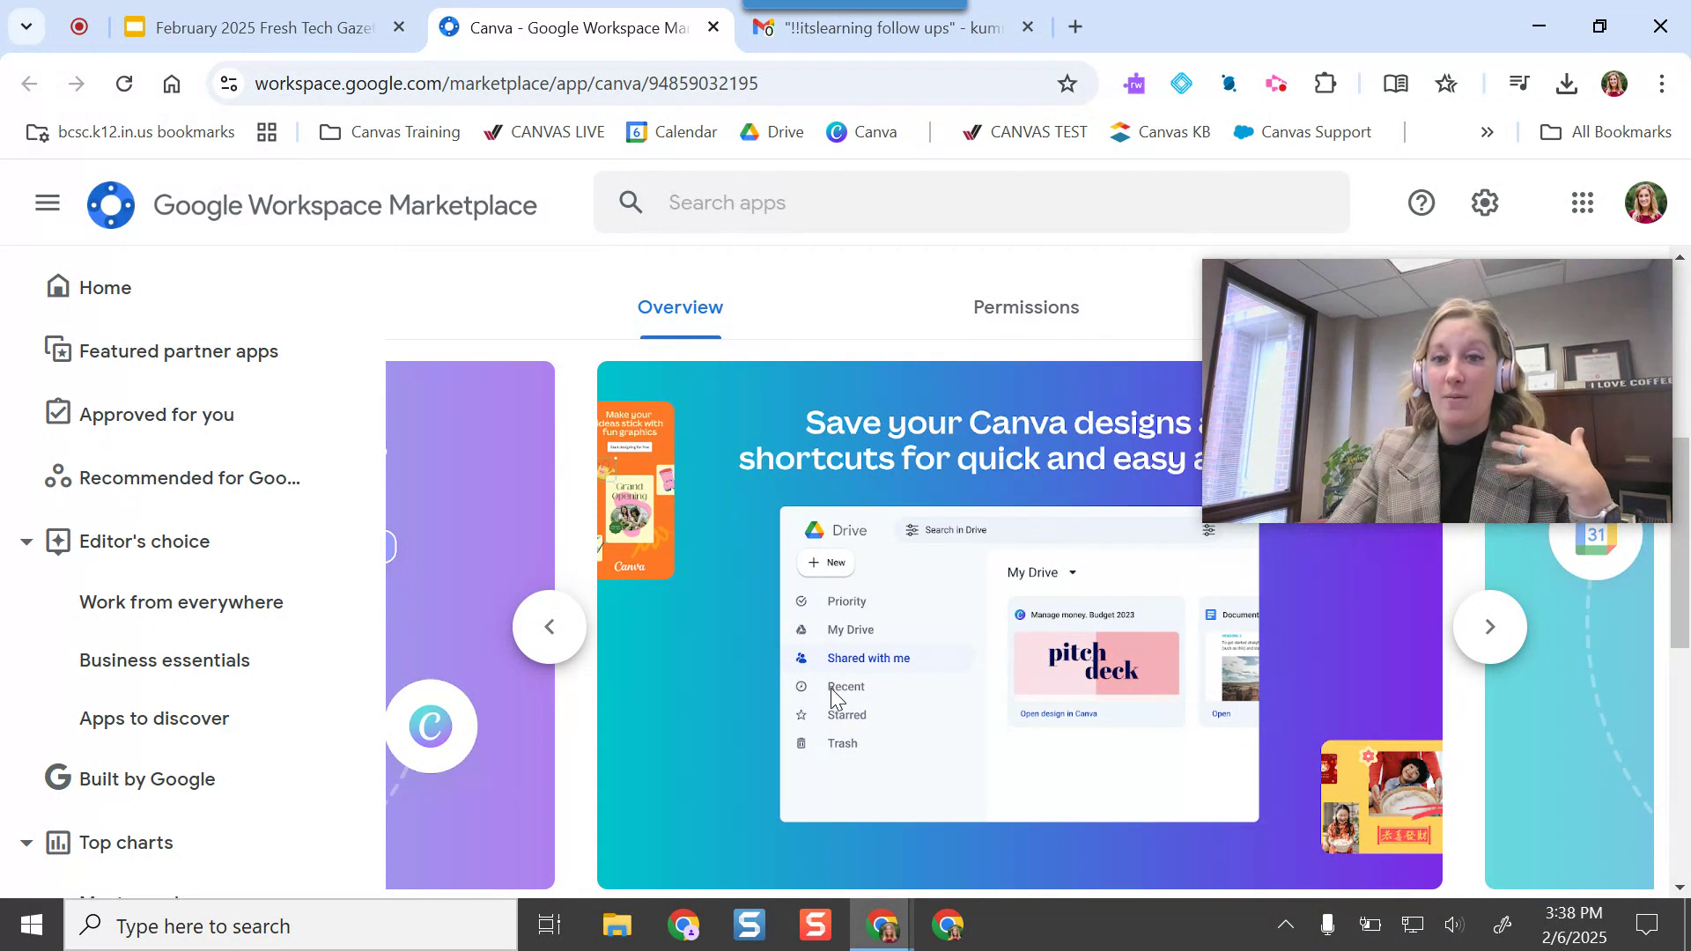
click(550, 627)
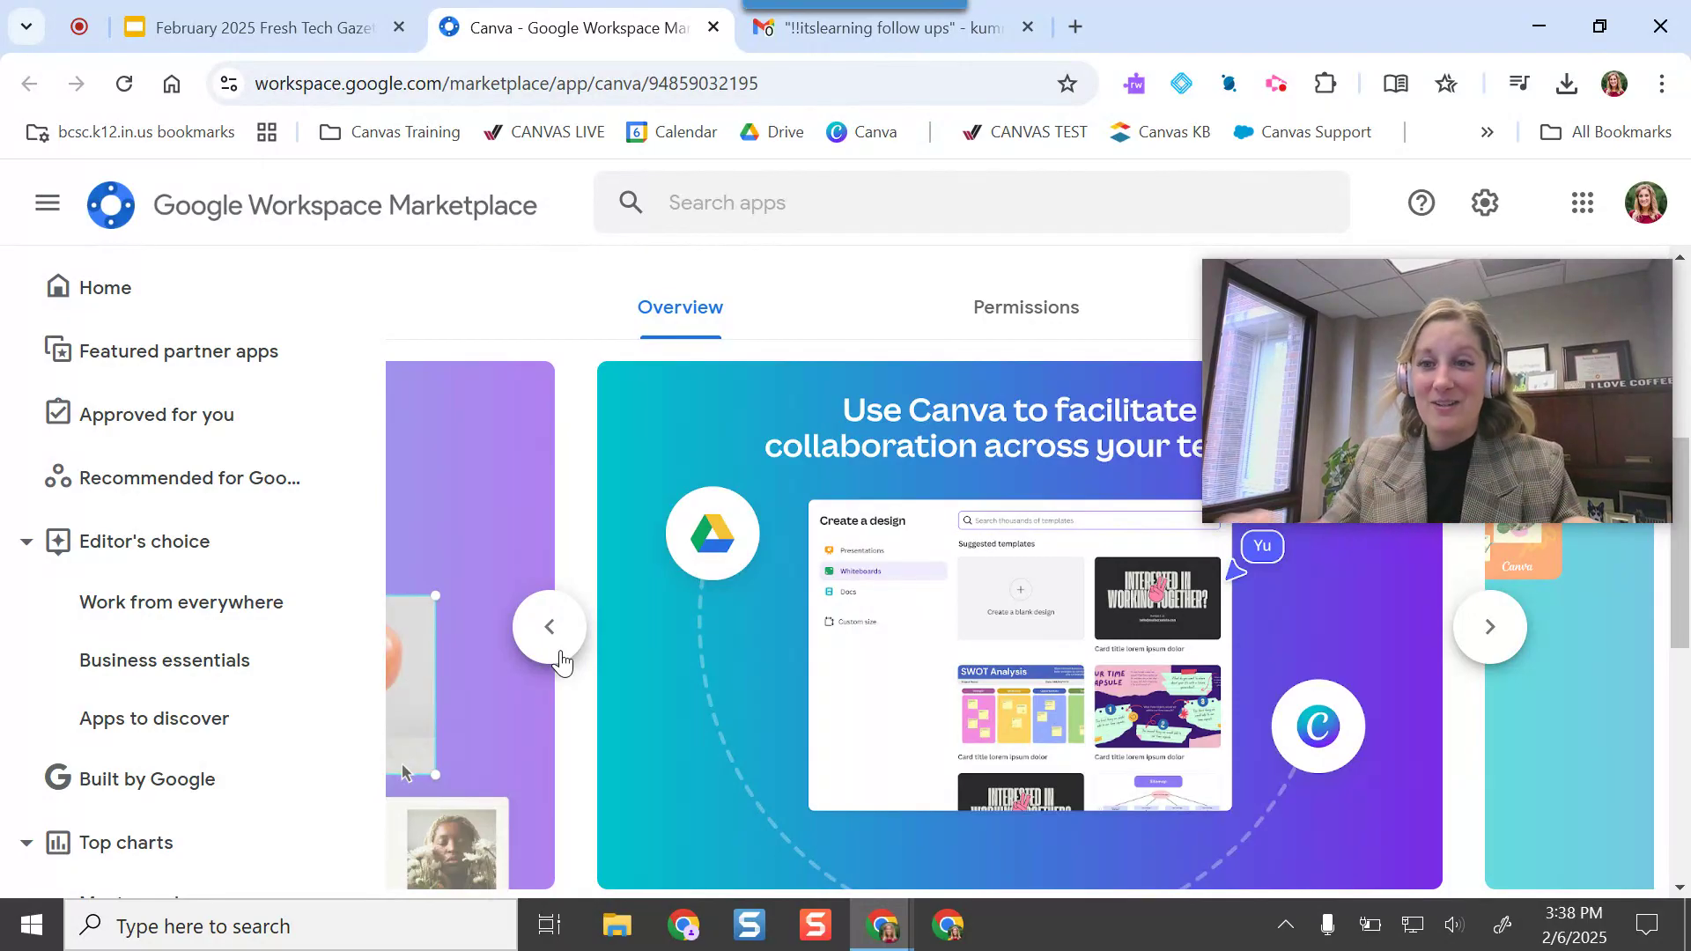
click(559, 654)
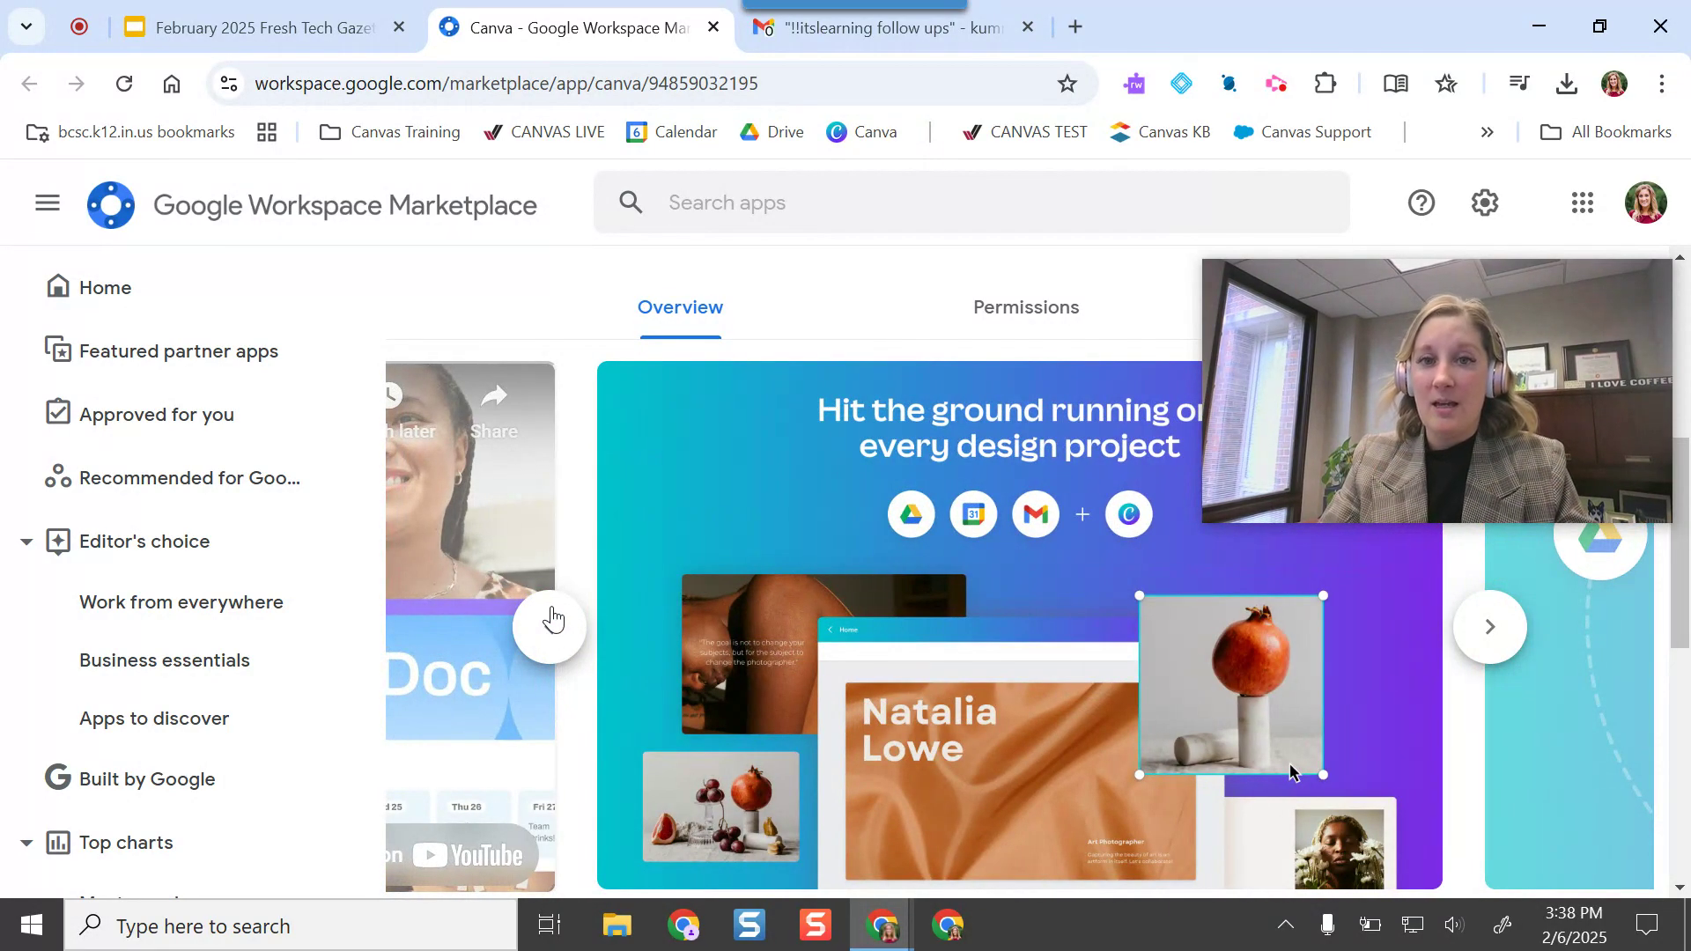
Switch between the Gmail draft and the Canva listing, ending on the draft
click(908, 40)
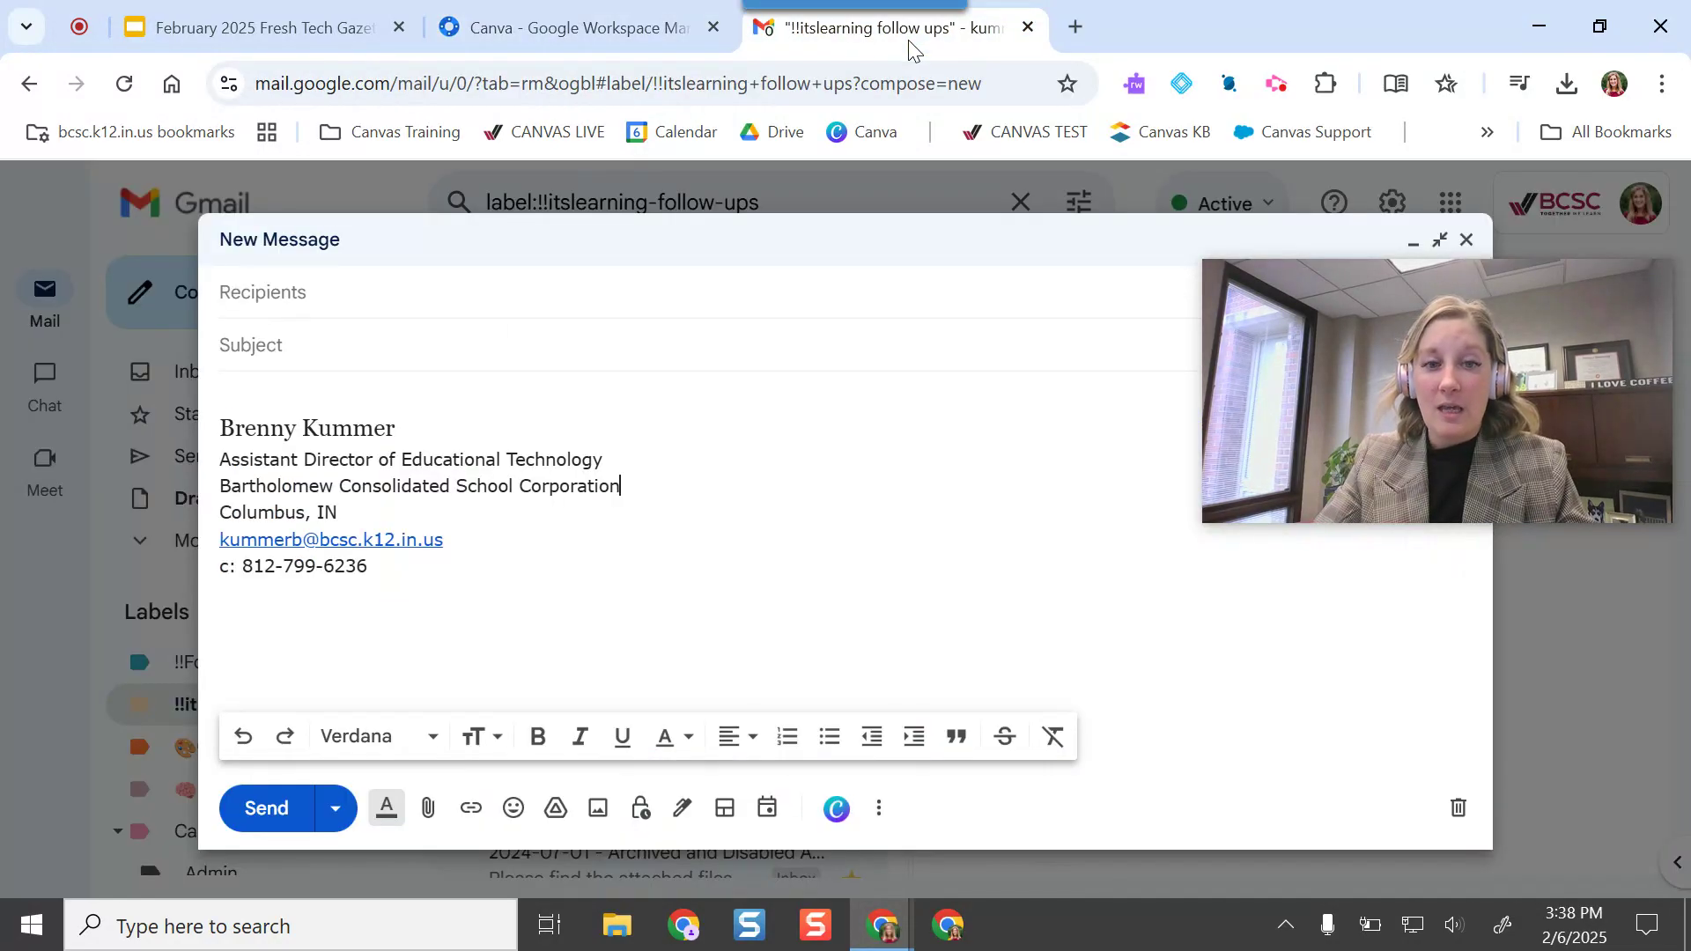
click(572, 34)
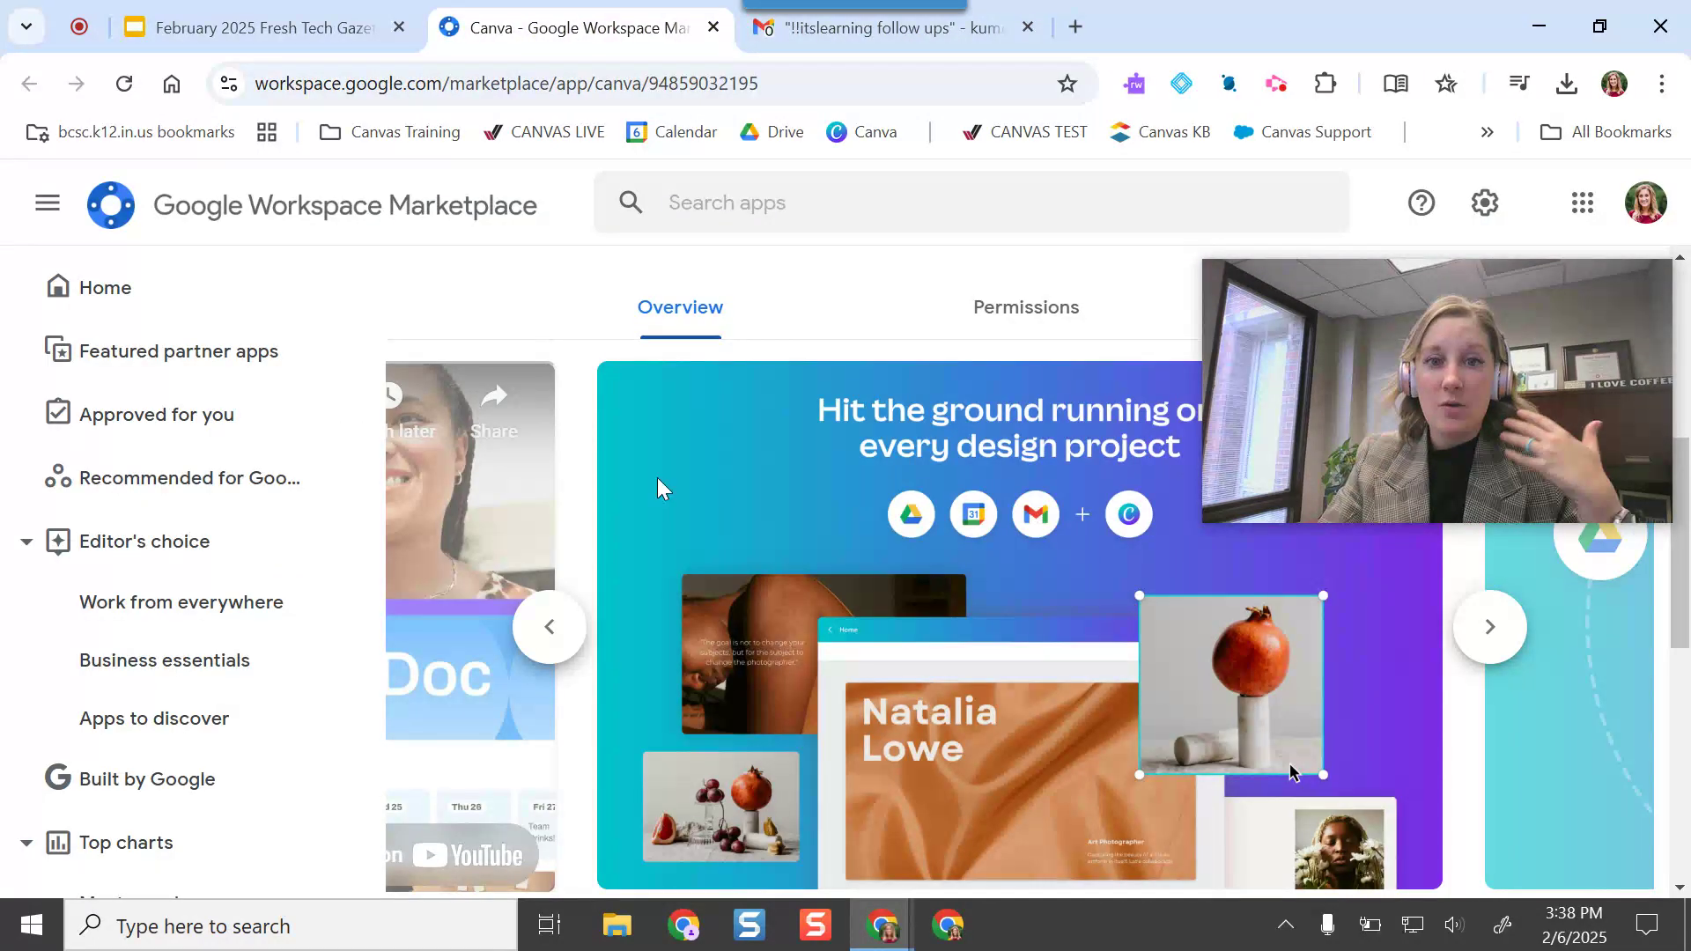
scroll(870, 461, up, 6)
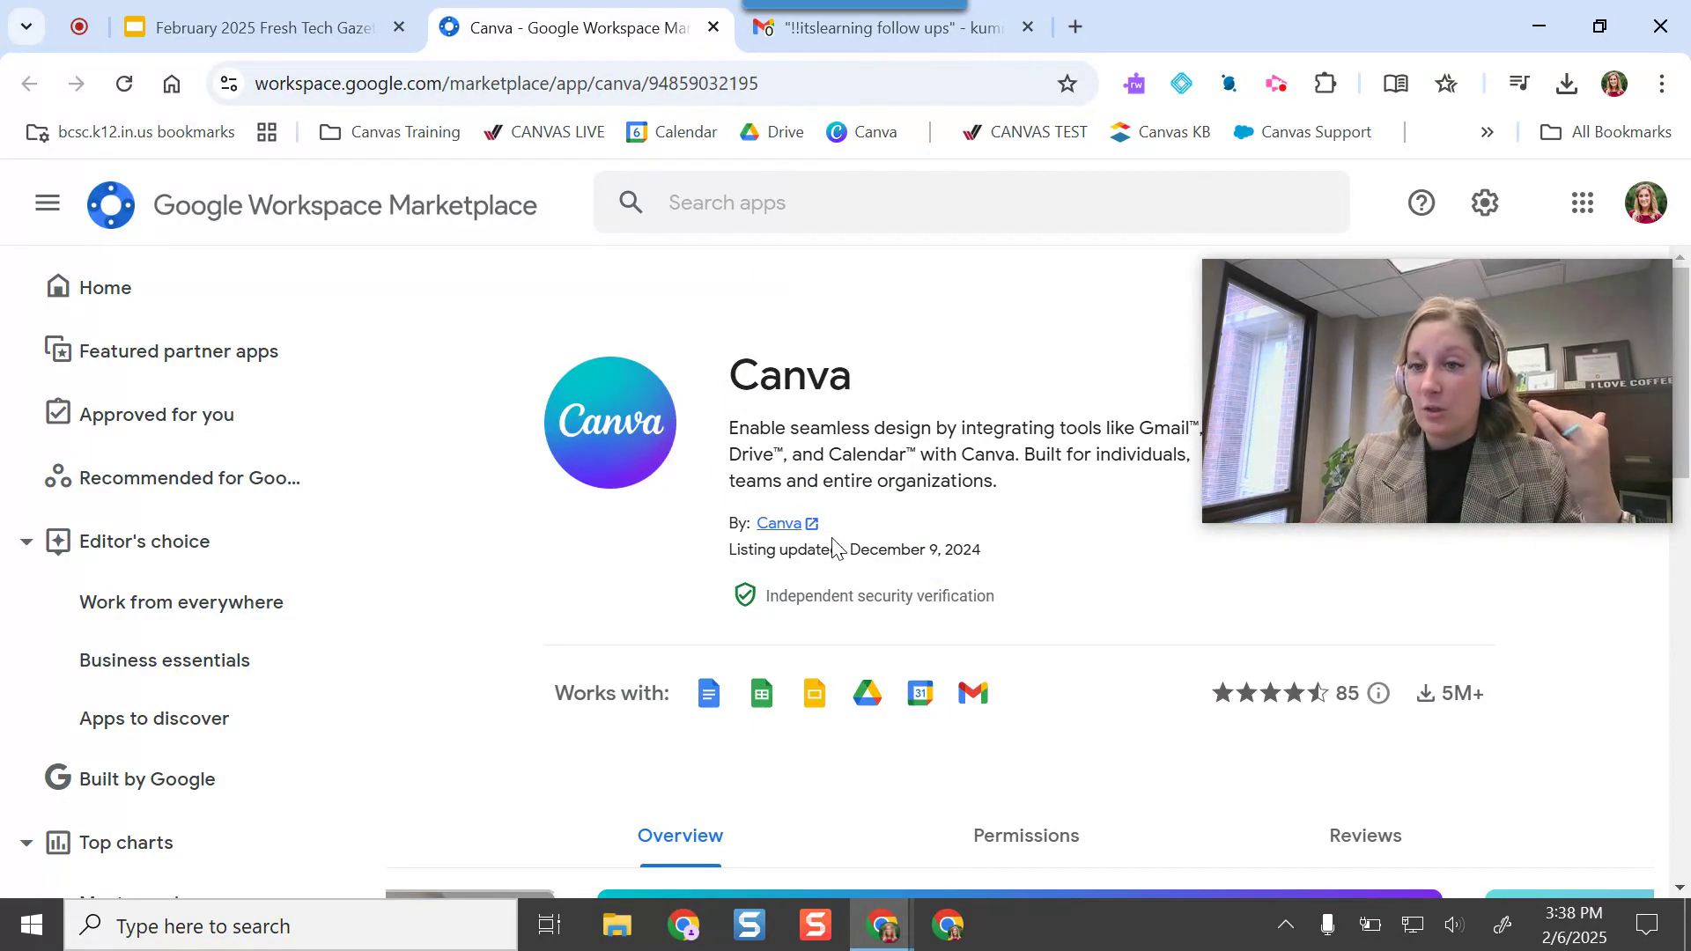
click(809, 31)
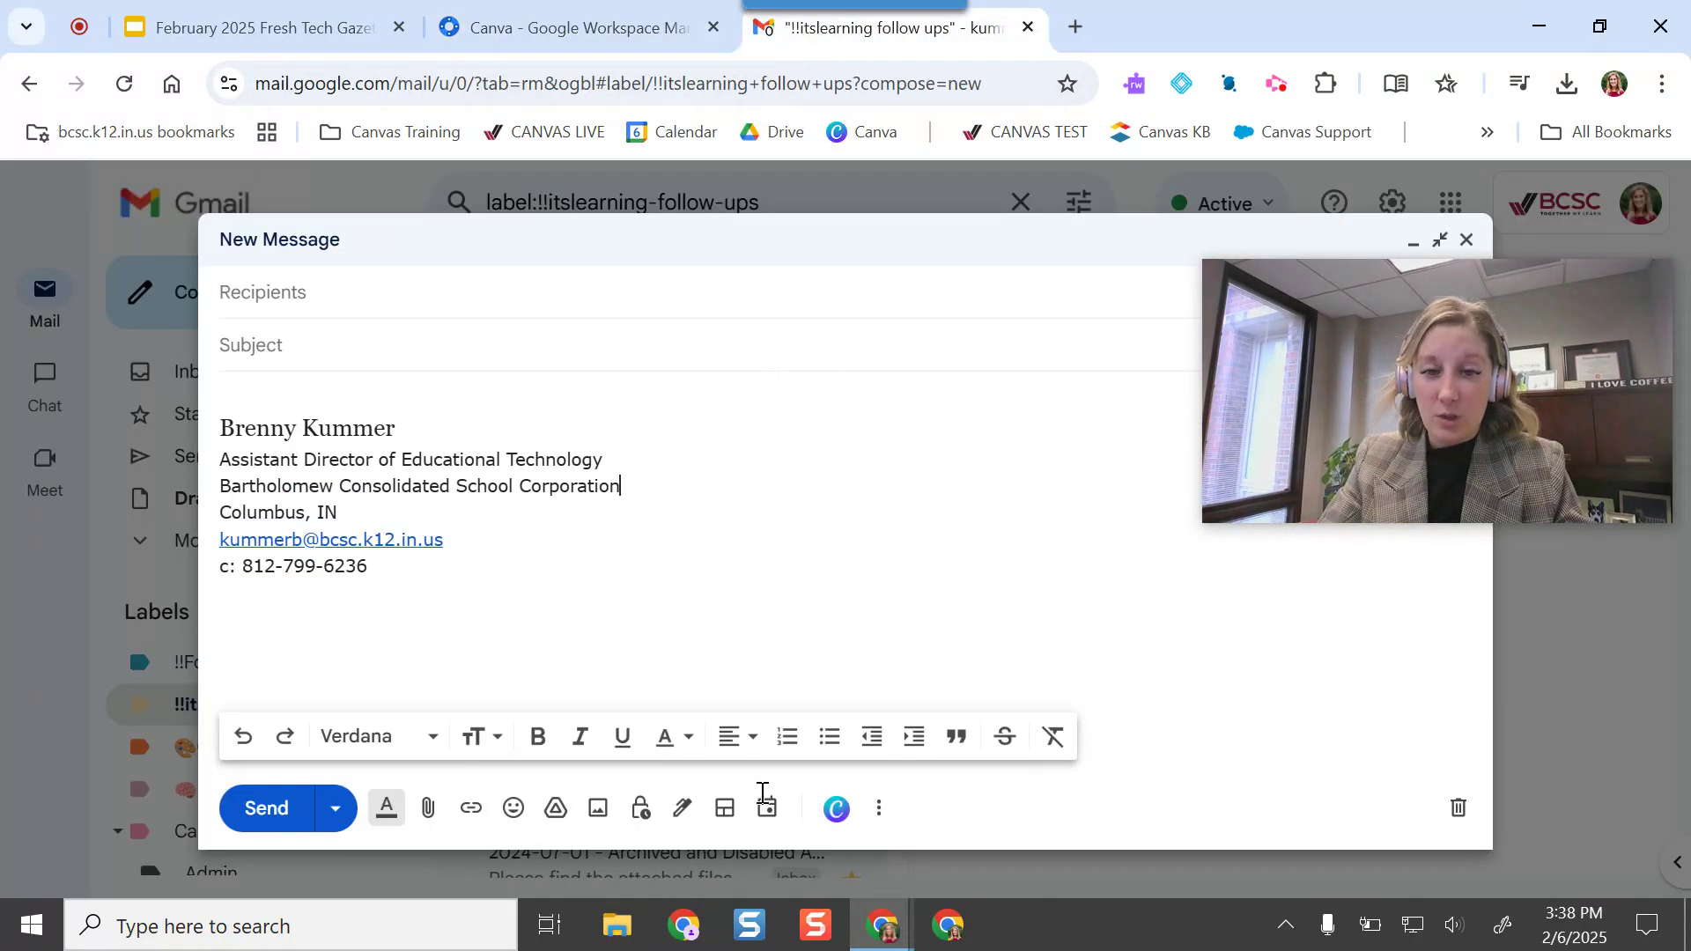
Connect Canva from the compose toolbar by logging in and allowing account access
click(837, 808)
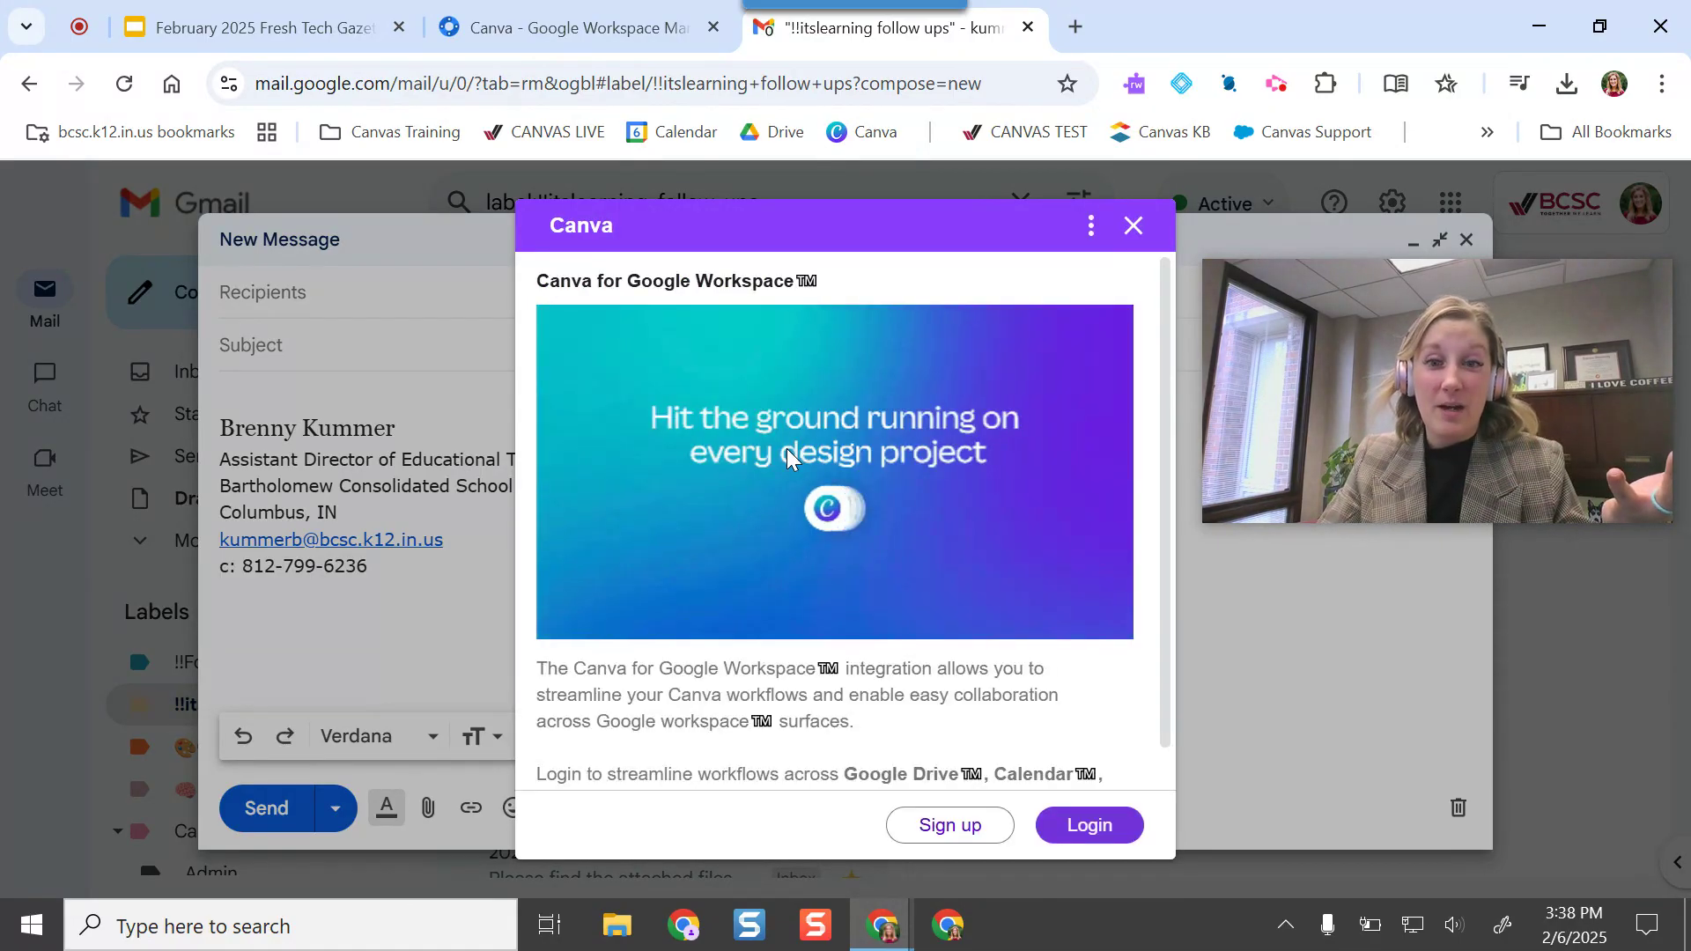
click(1092, 828)
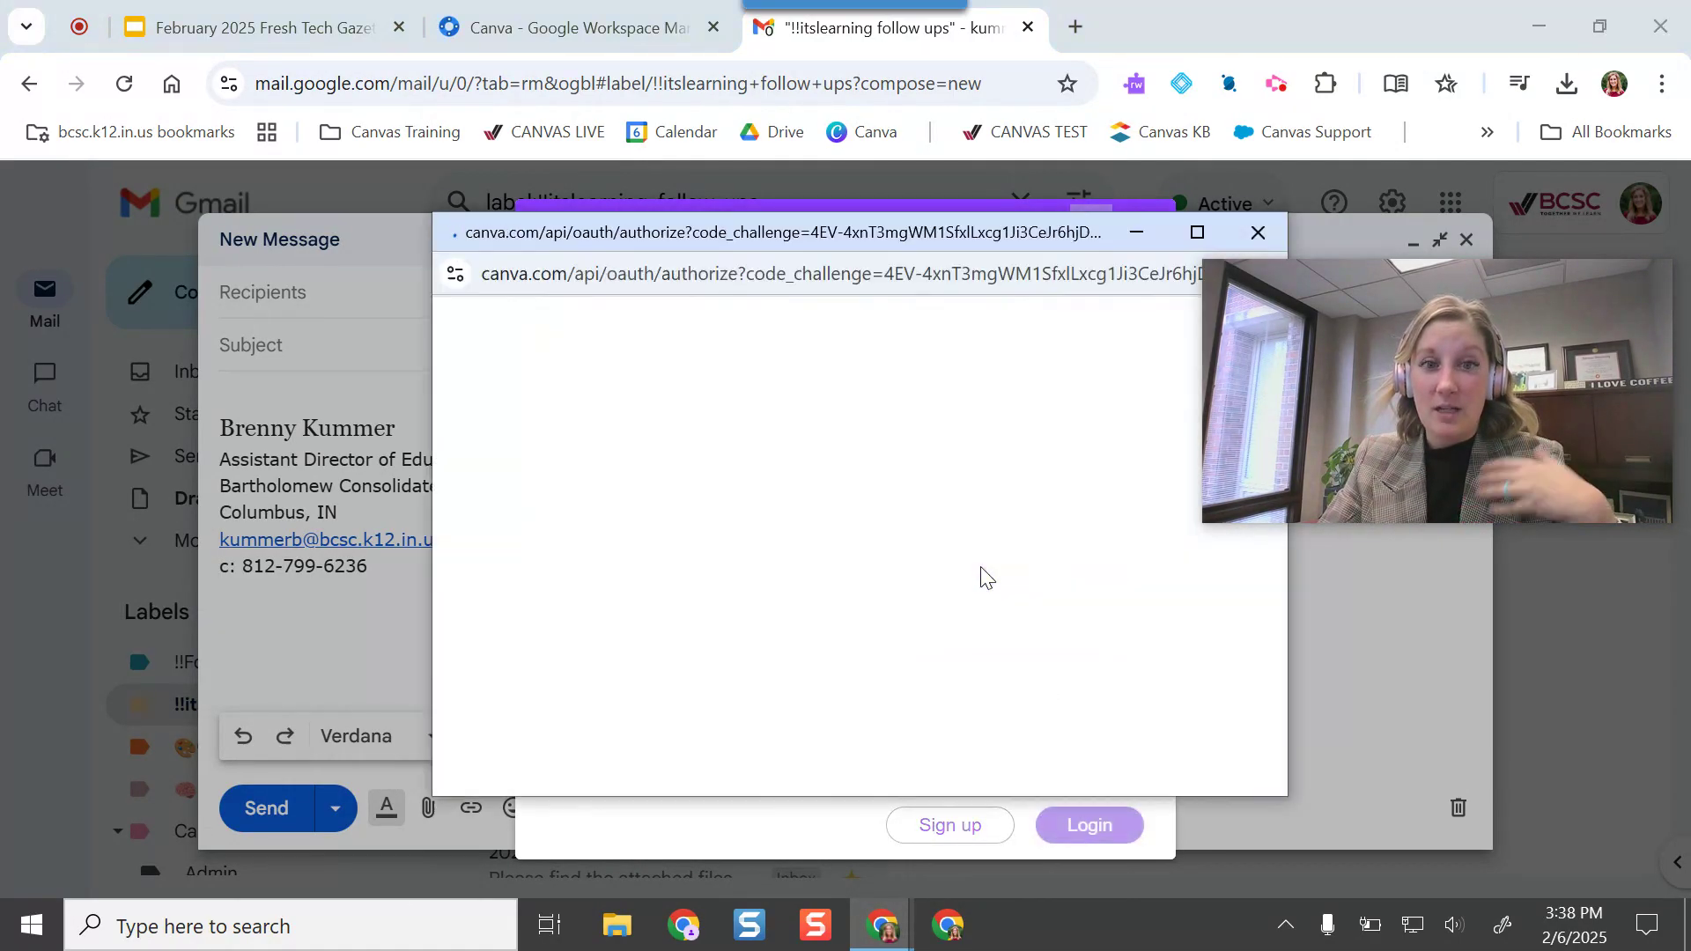
scroll(1069, 698, down, 5)
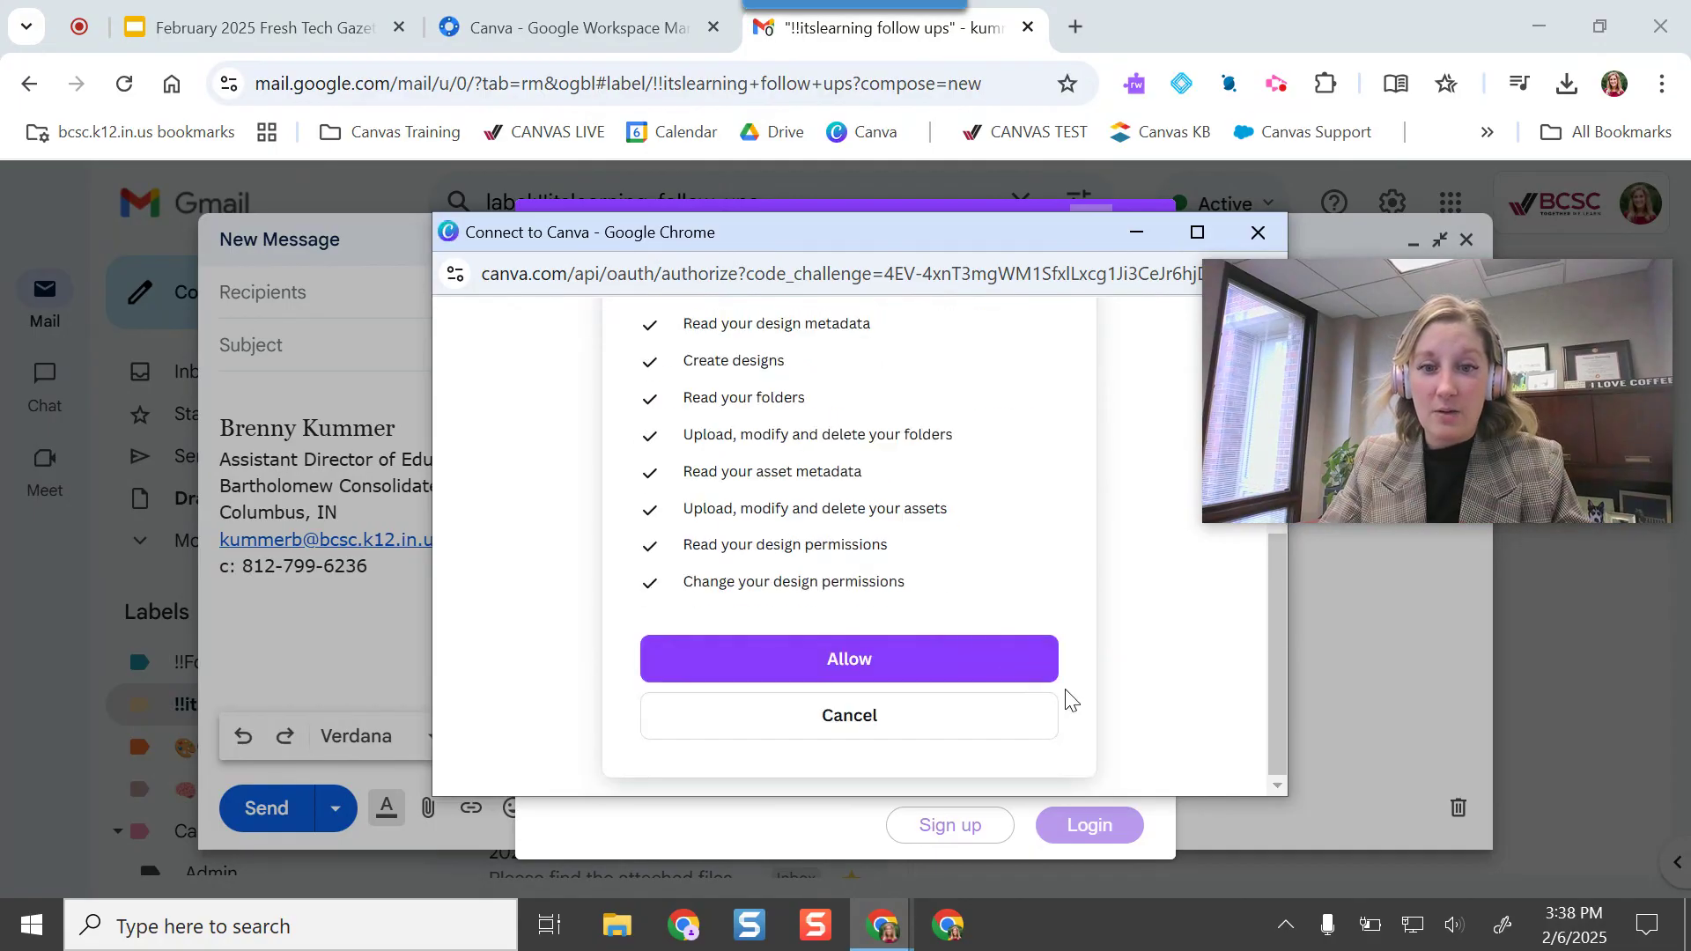
click(1048, 673)
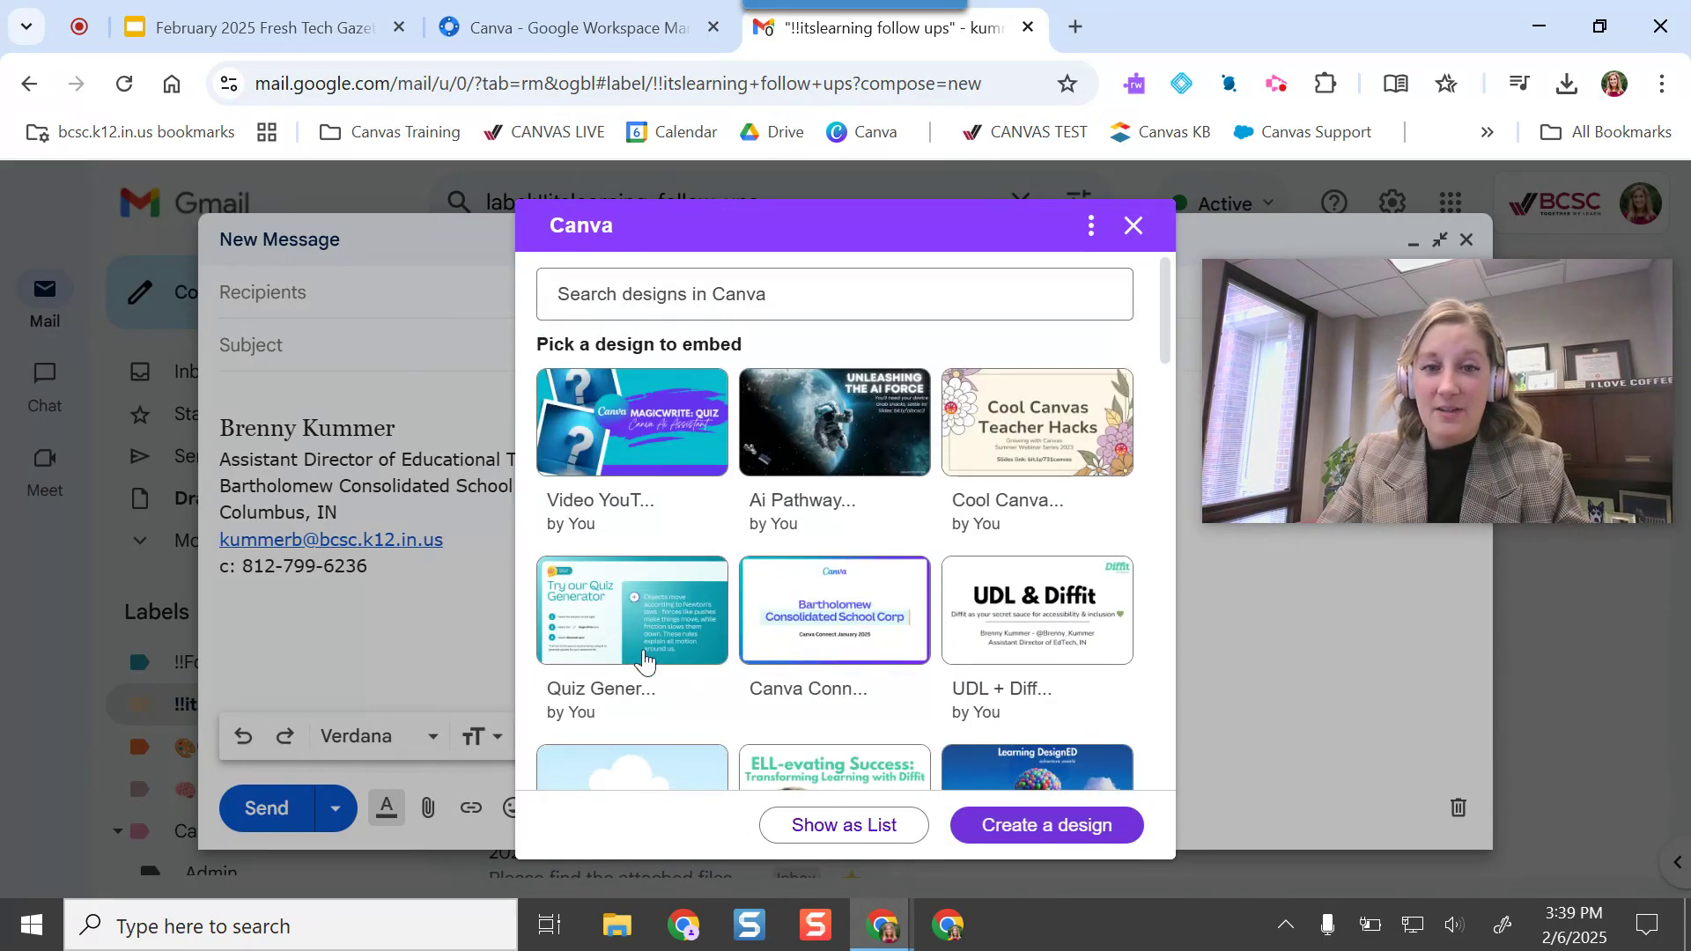
Embed the Quiz Generator design in the draft and preview it in Canva
click(665, 593)
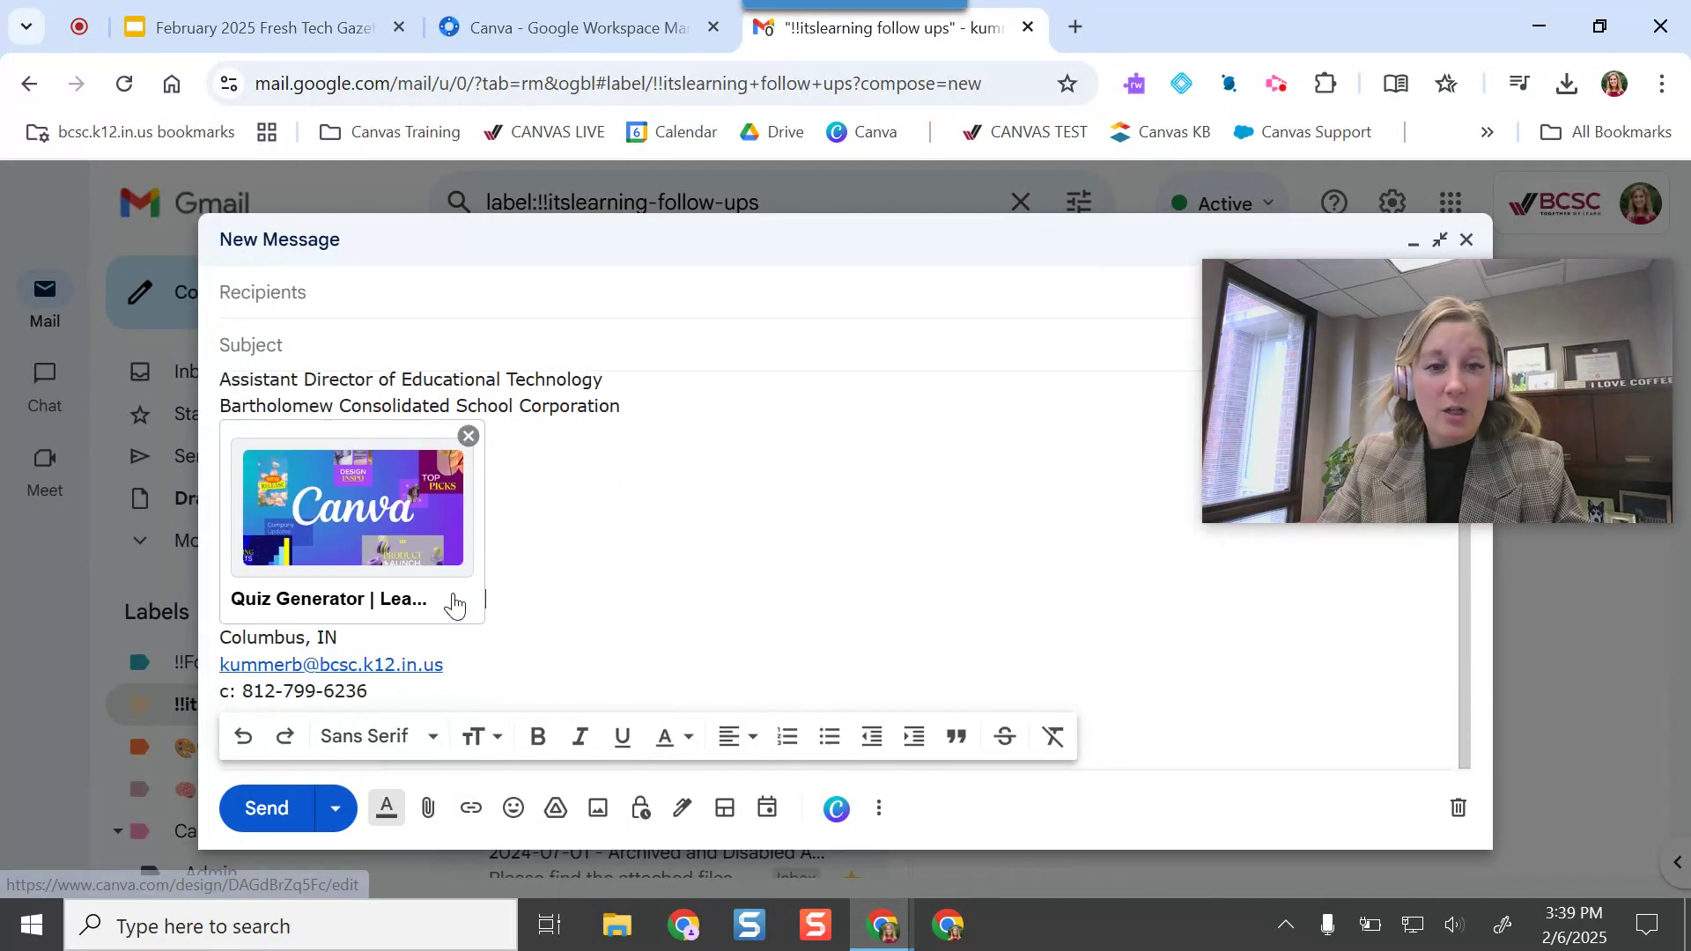
click(453, 596)
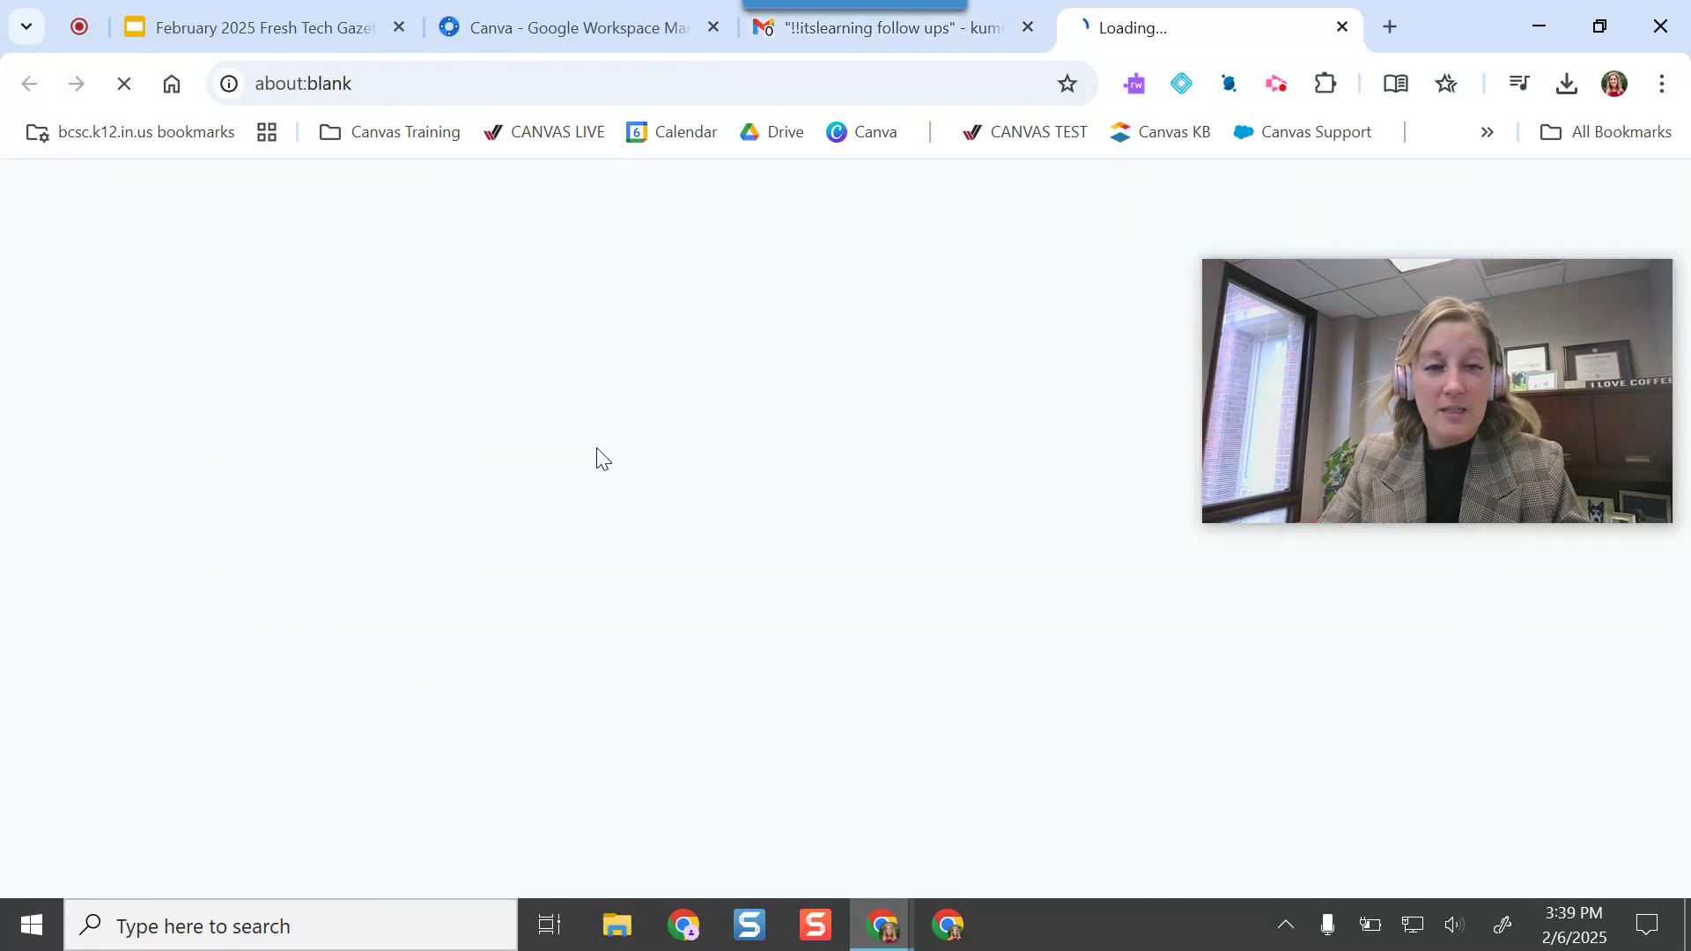
click(917, 40)
scroll(535, 565, up, 1)
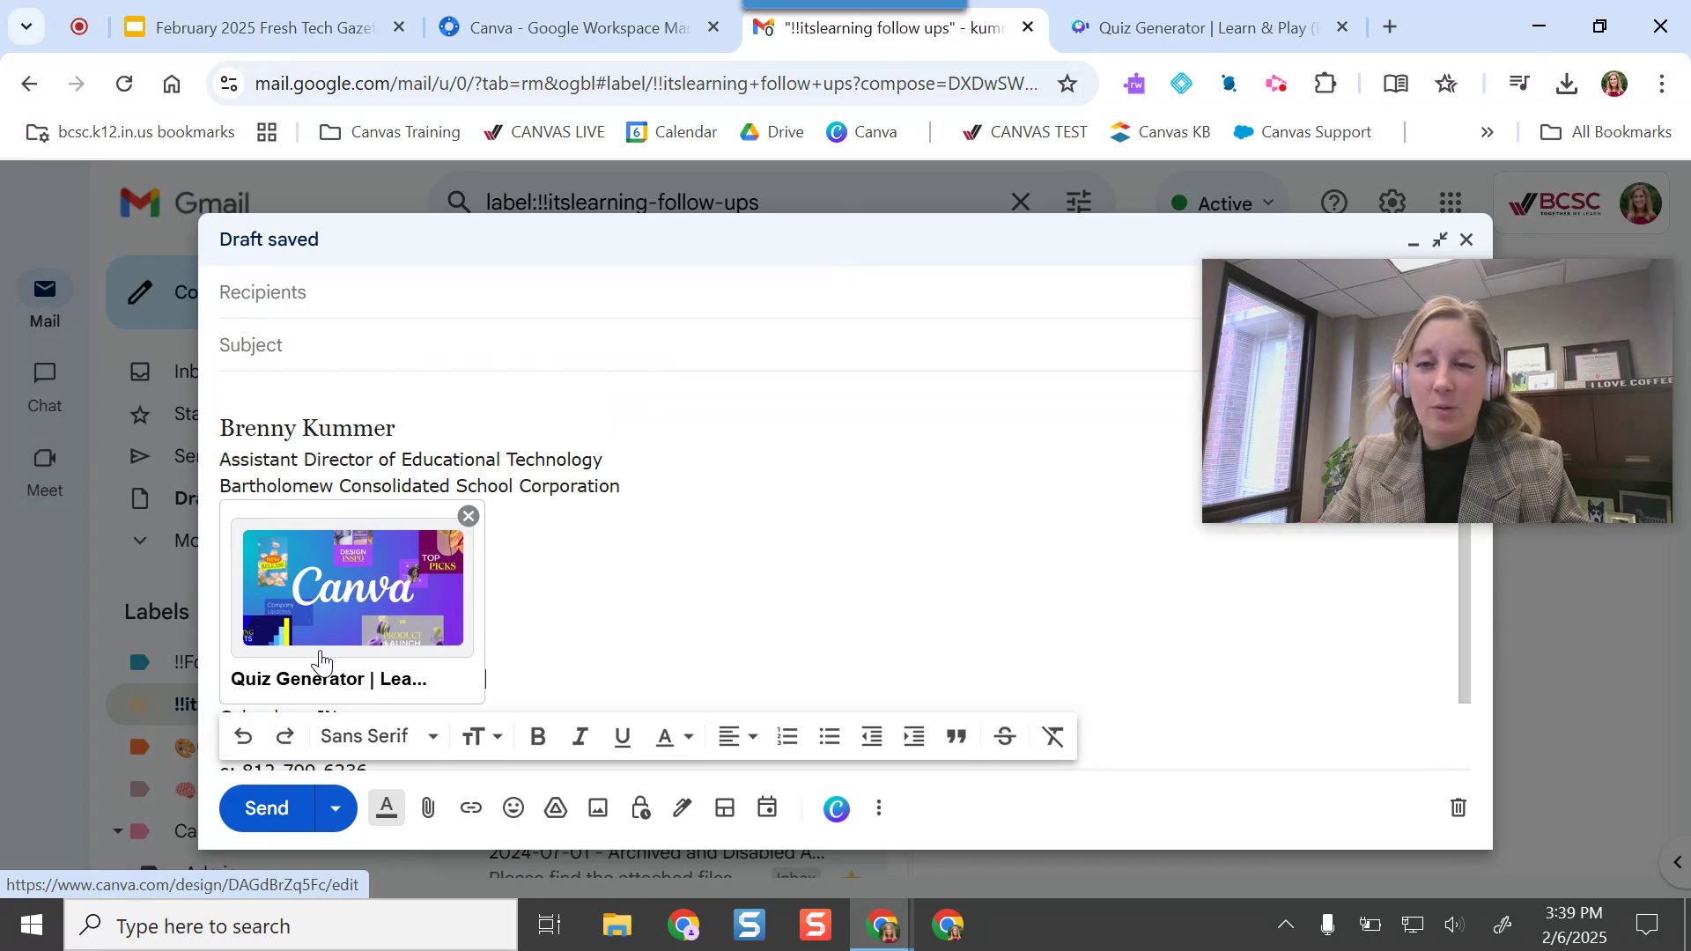
scroll(368, 534, down, 1)
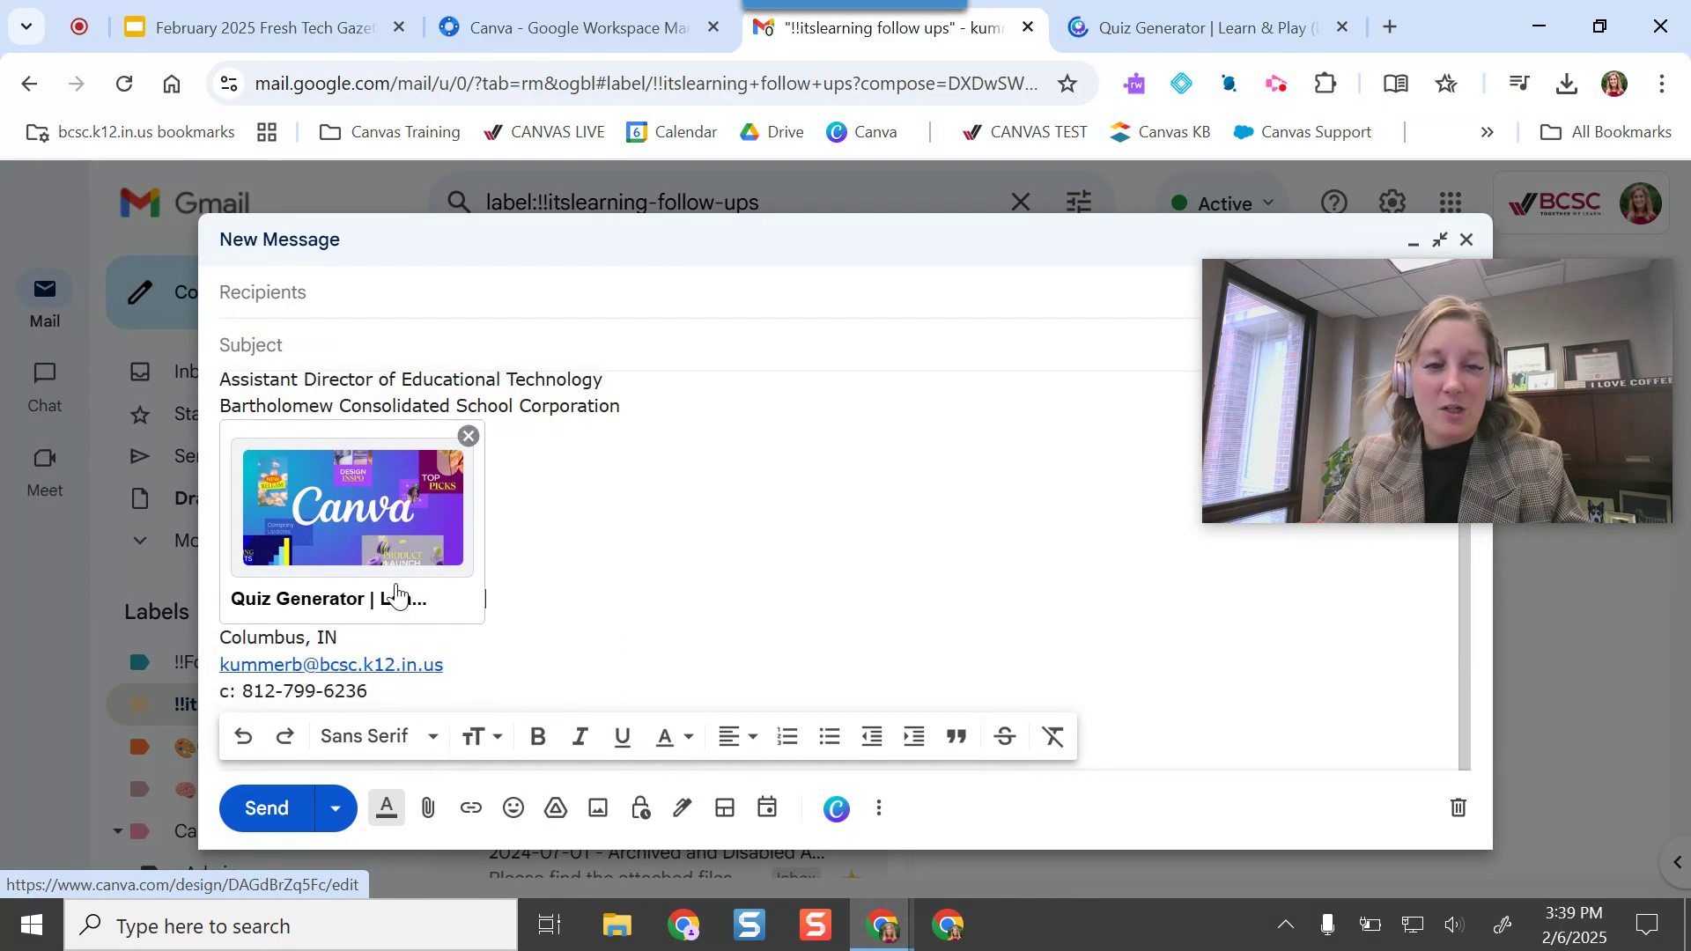
scroll(397, 596, up, 1)
Reopen the Quiz Generator design from the draft card, then open a new browser tab
click(370, 601)
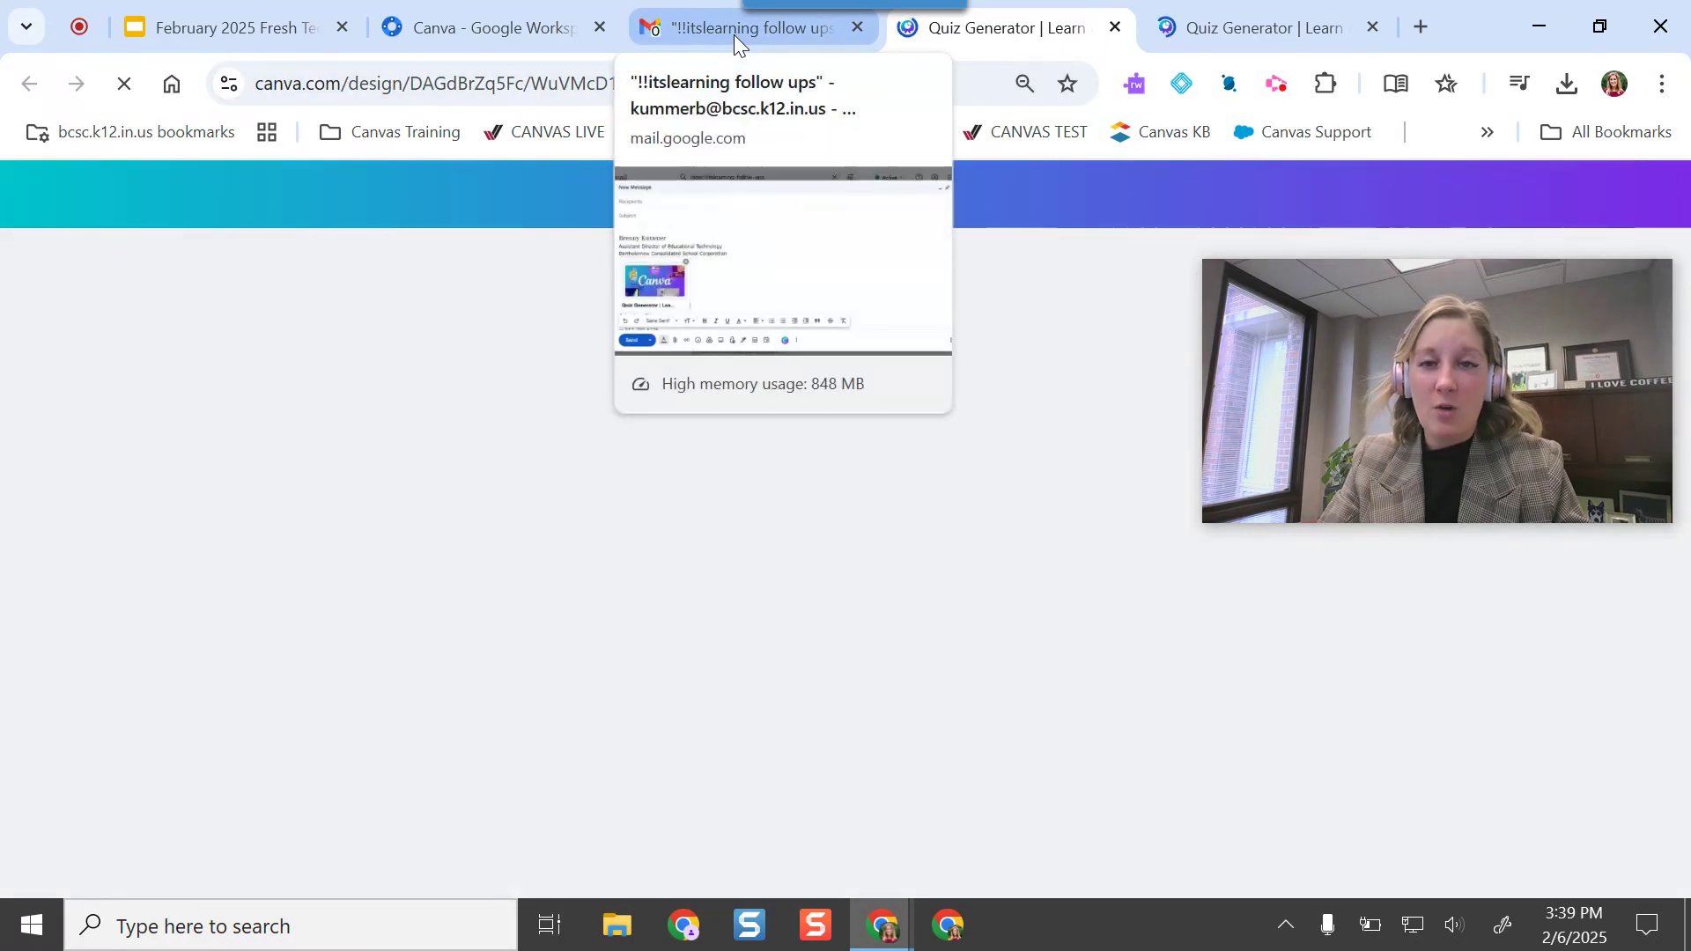
click(733, 35)
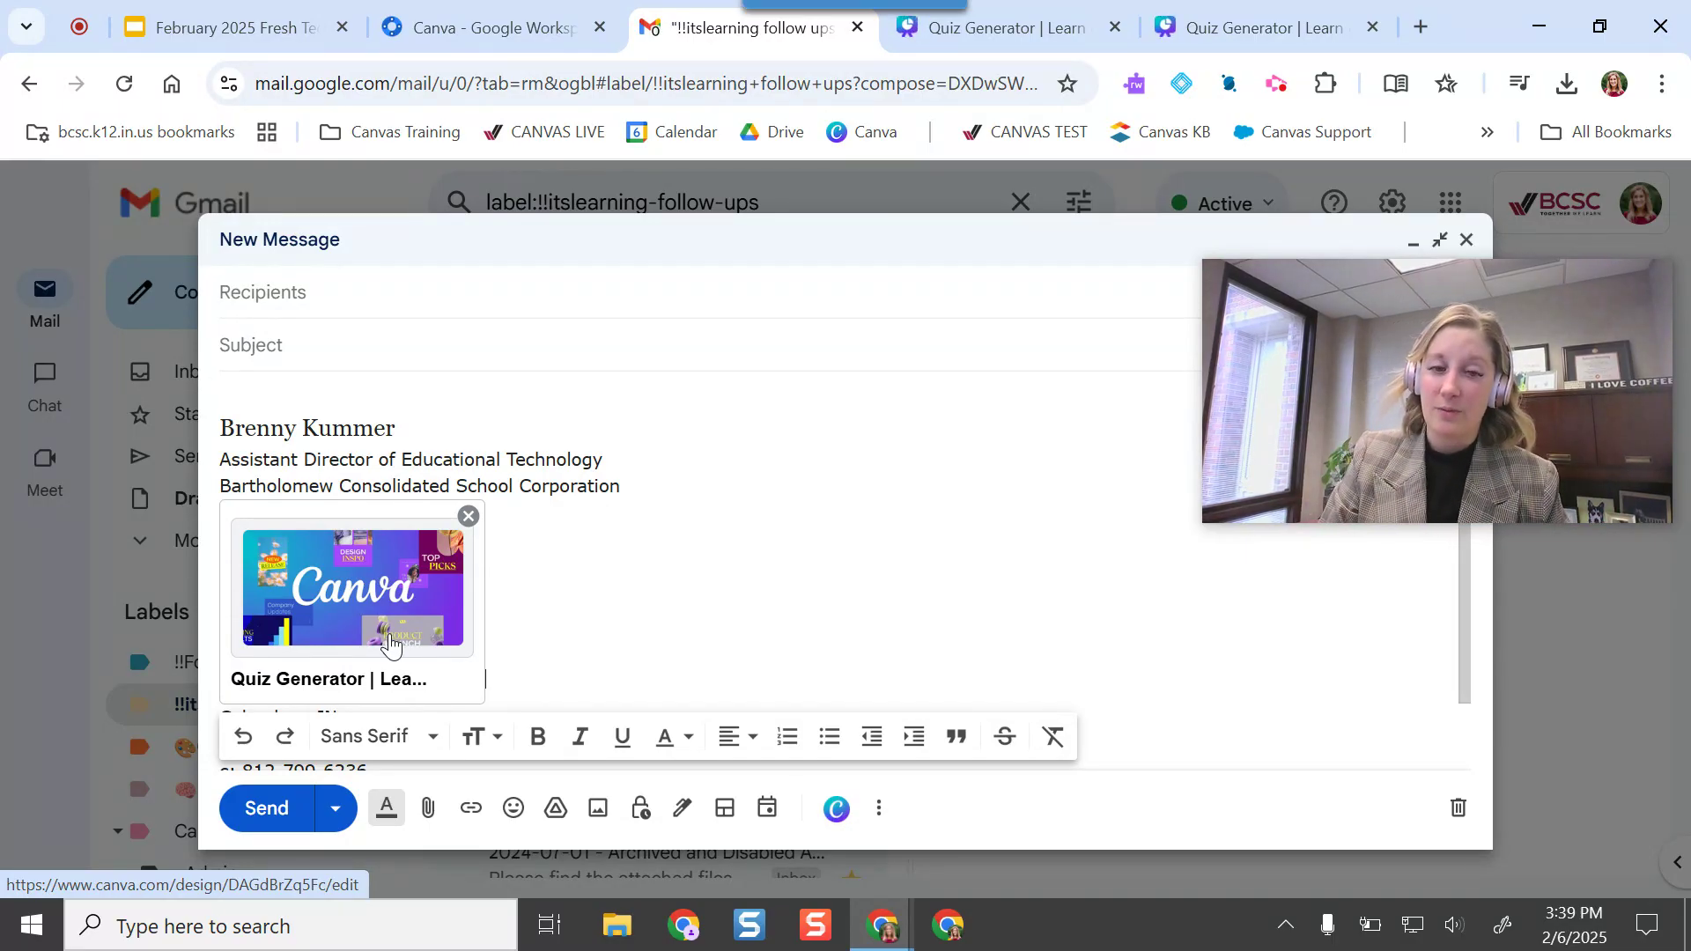
click(469, 520)
click(1004, 27)
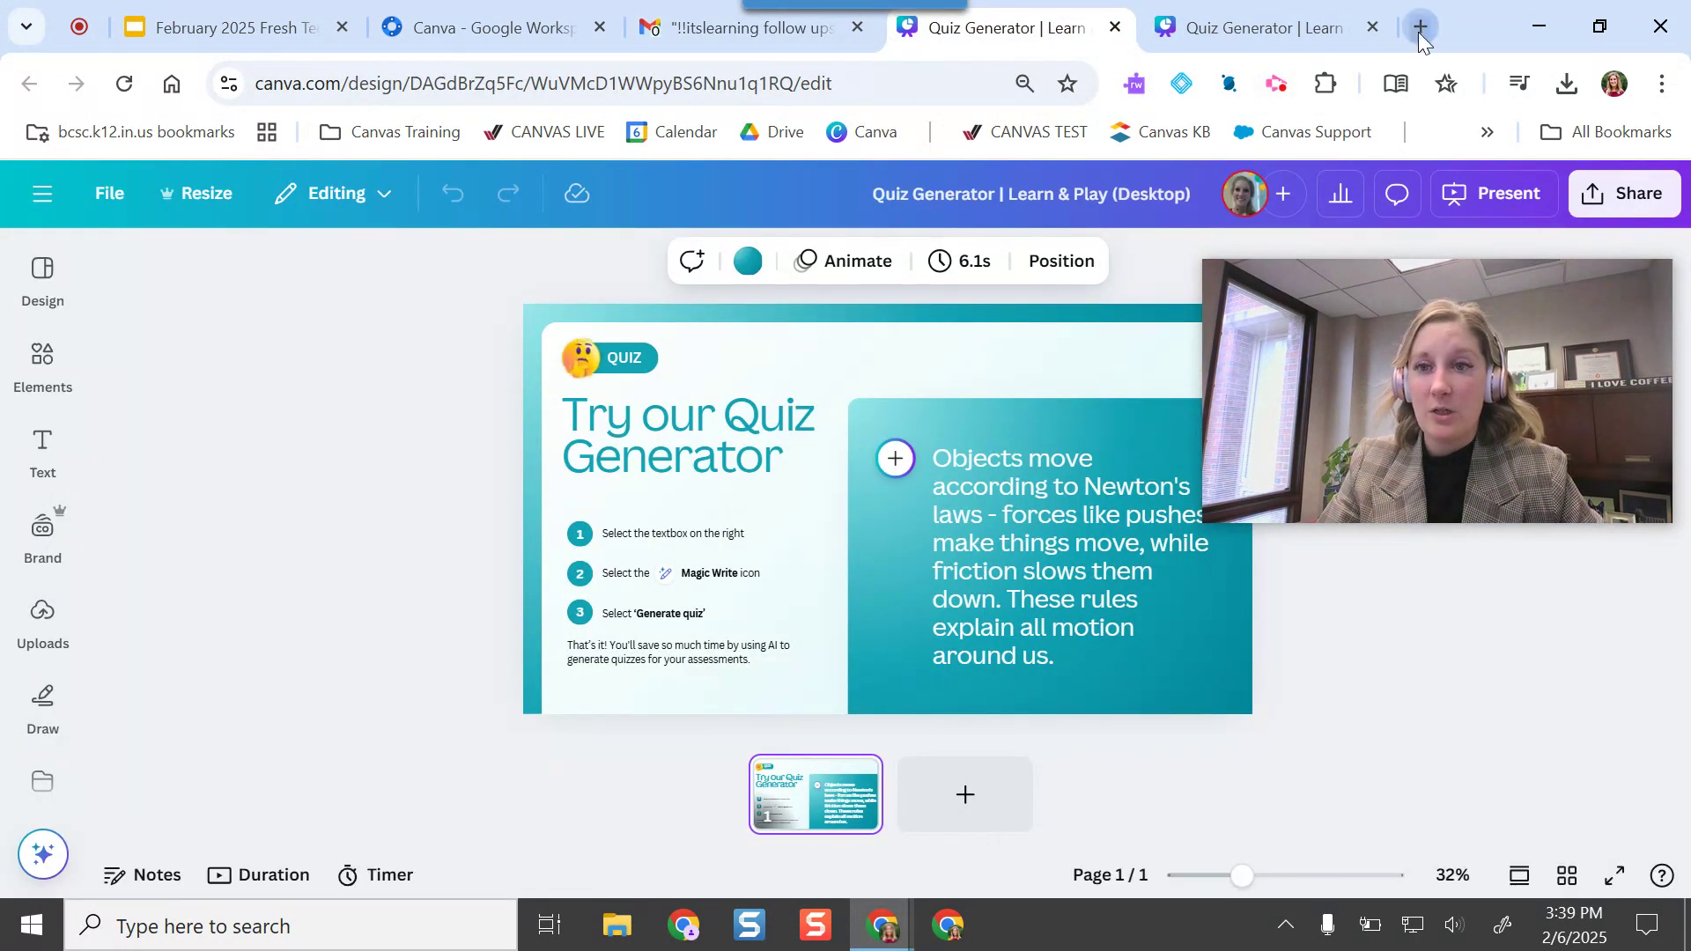
click(1418, 31)
Load Google Calendar and open Friday February 7's Conference work time event in the full editor
click(664, 133)
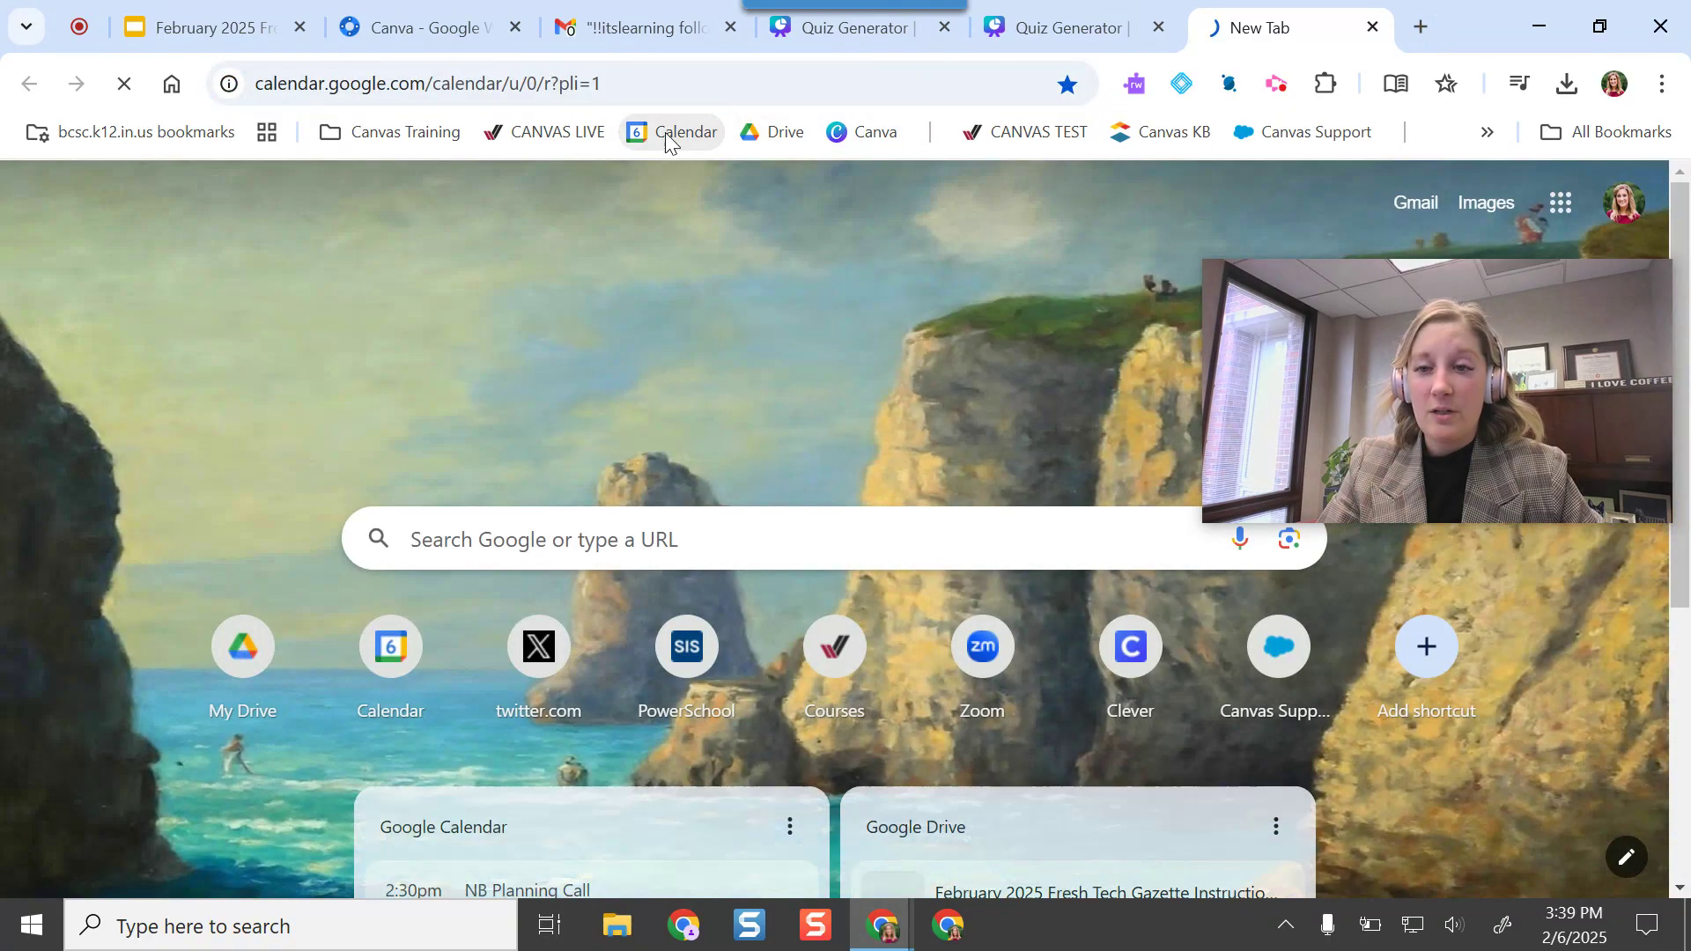
drag(1571, 441, 436, 238)
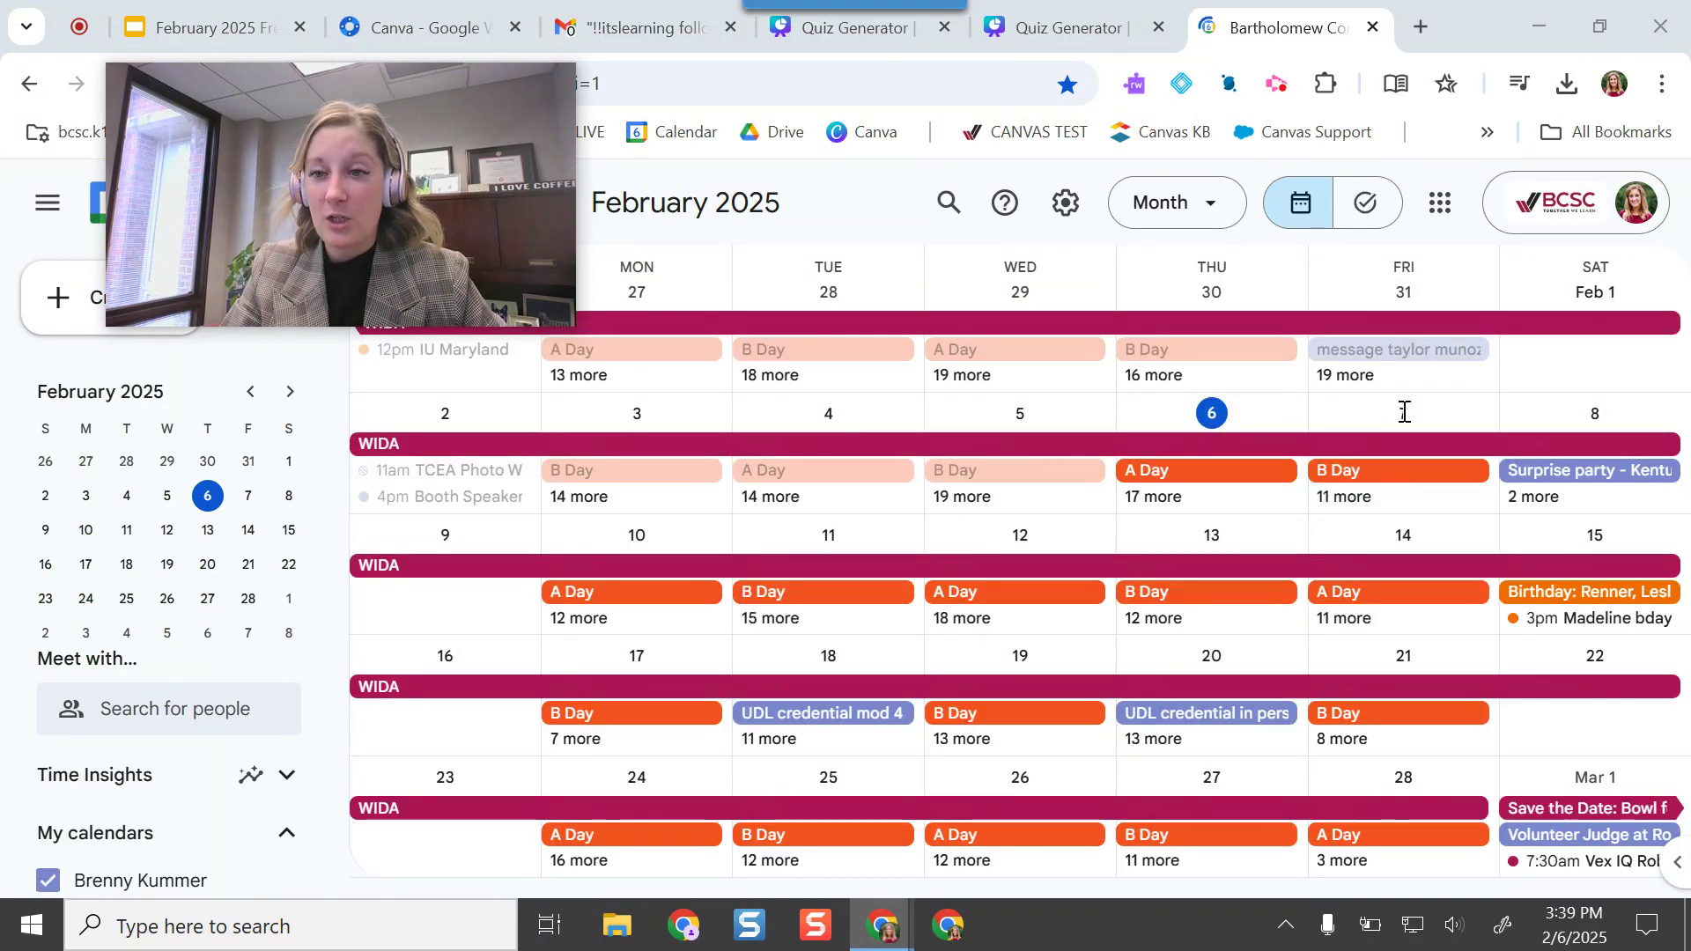
click(1348, 496)
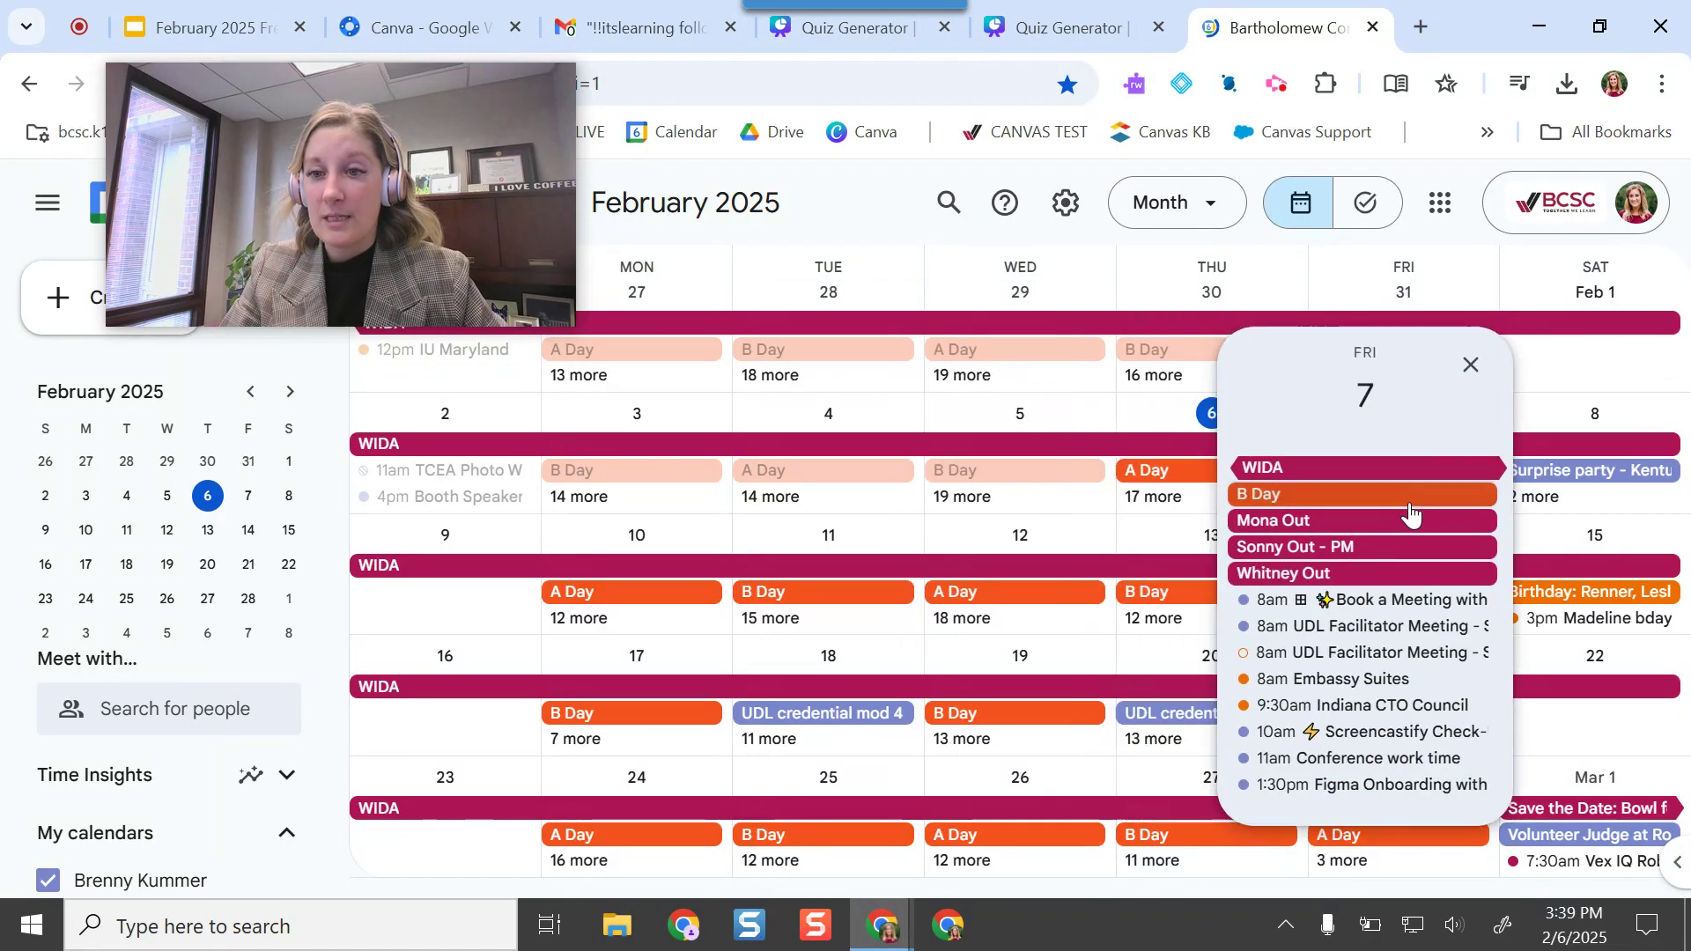
click(1372, 770)
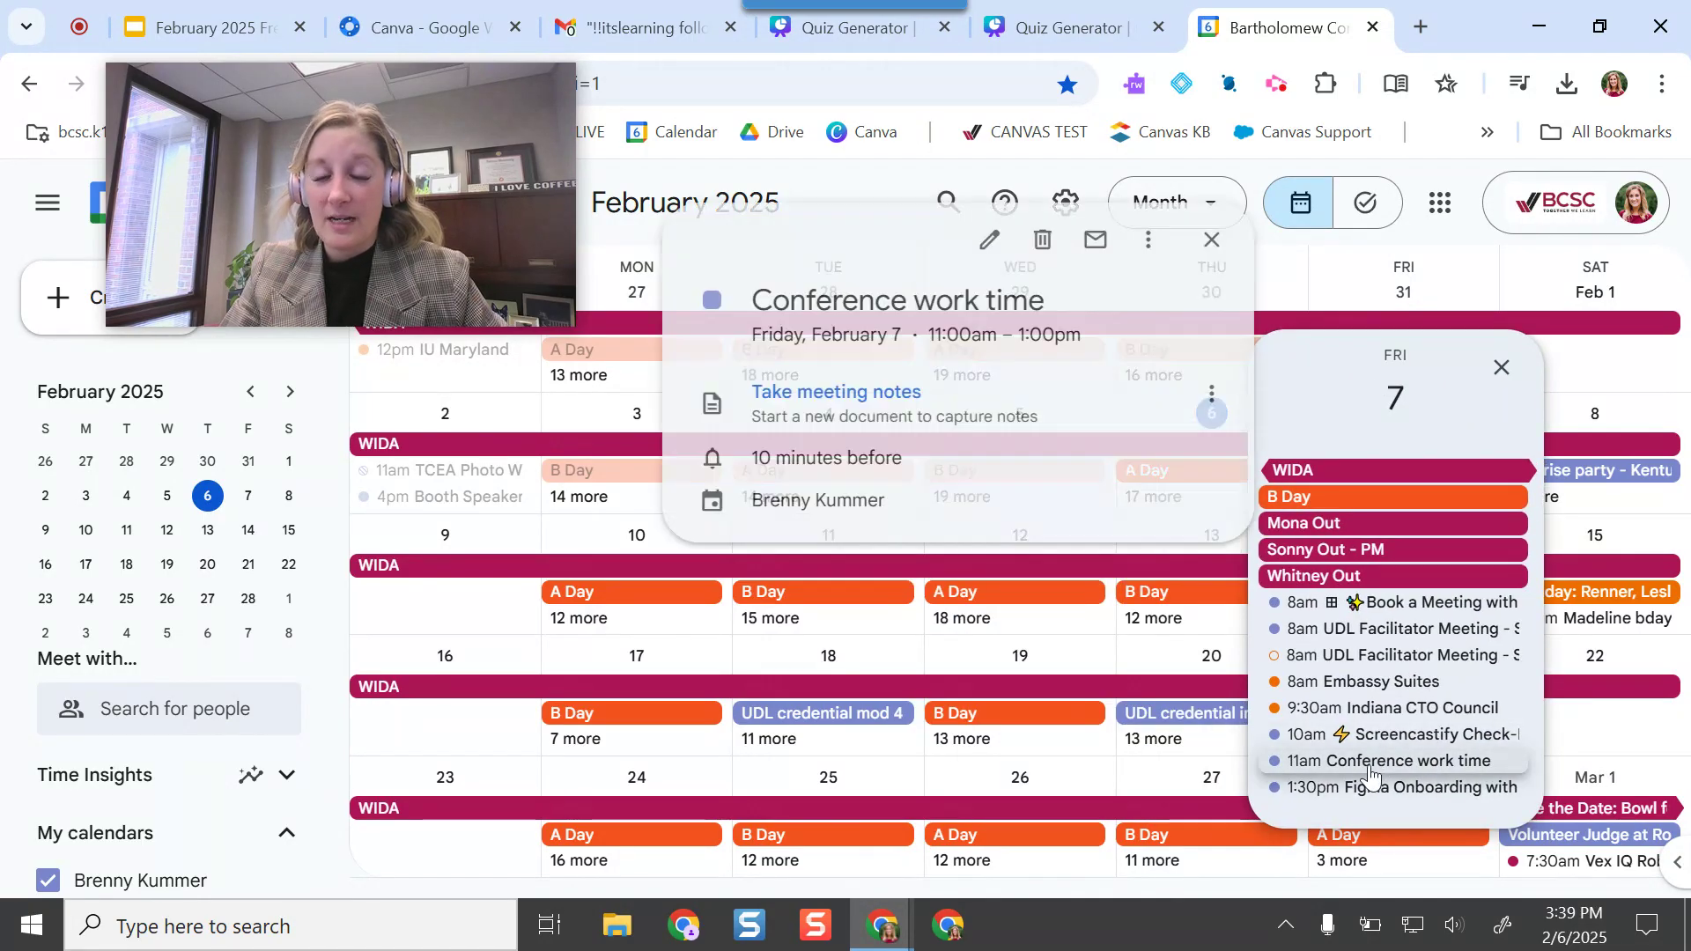
click(983, 241)
Look over the event's description and fields, then close back to the February 2025 month view
scroll(429, 569, down, 2)
scroll(416, 573, down, 2)
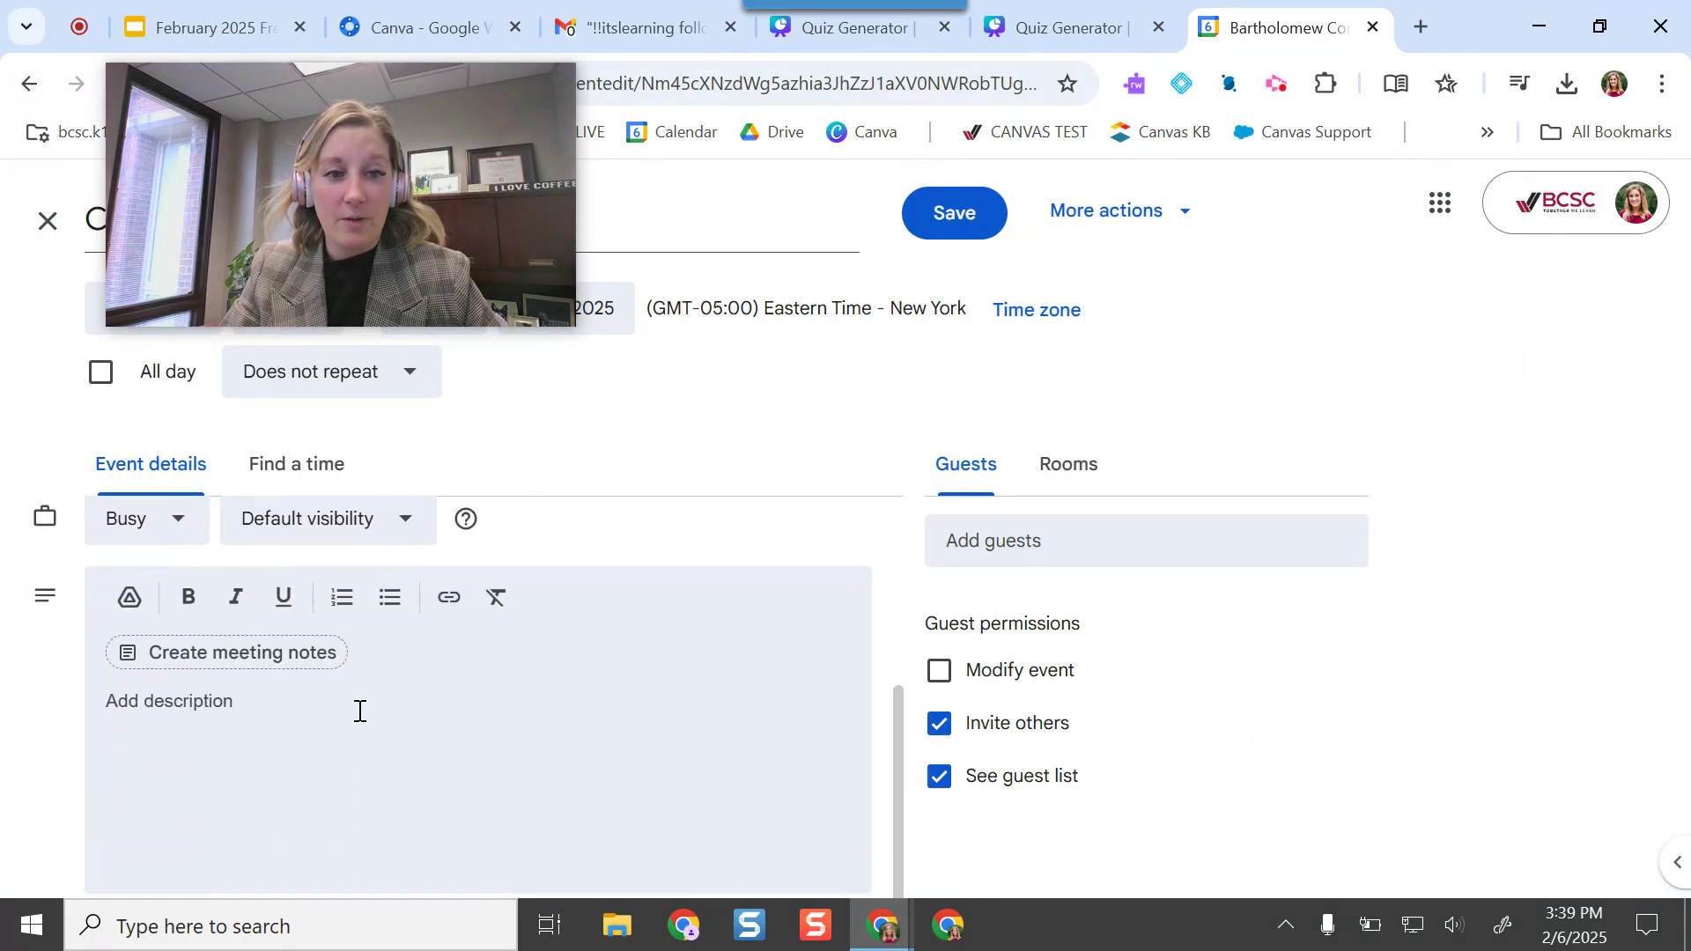
click(405, 718)
mouse_move(314, 155)
drag(314, 155, 1346, 230)
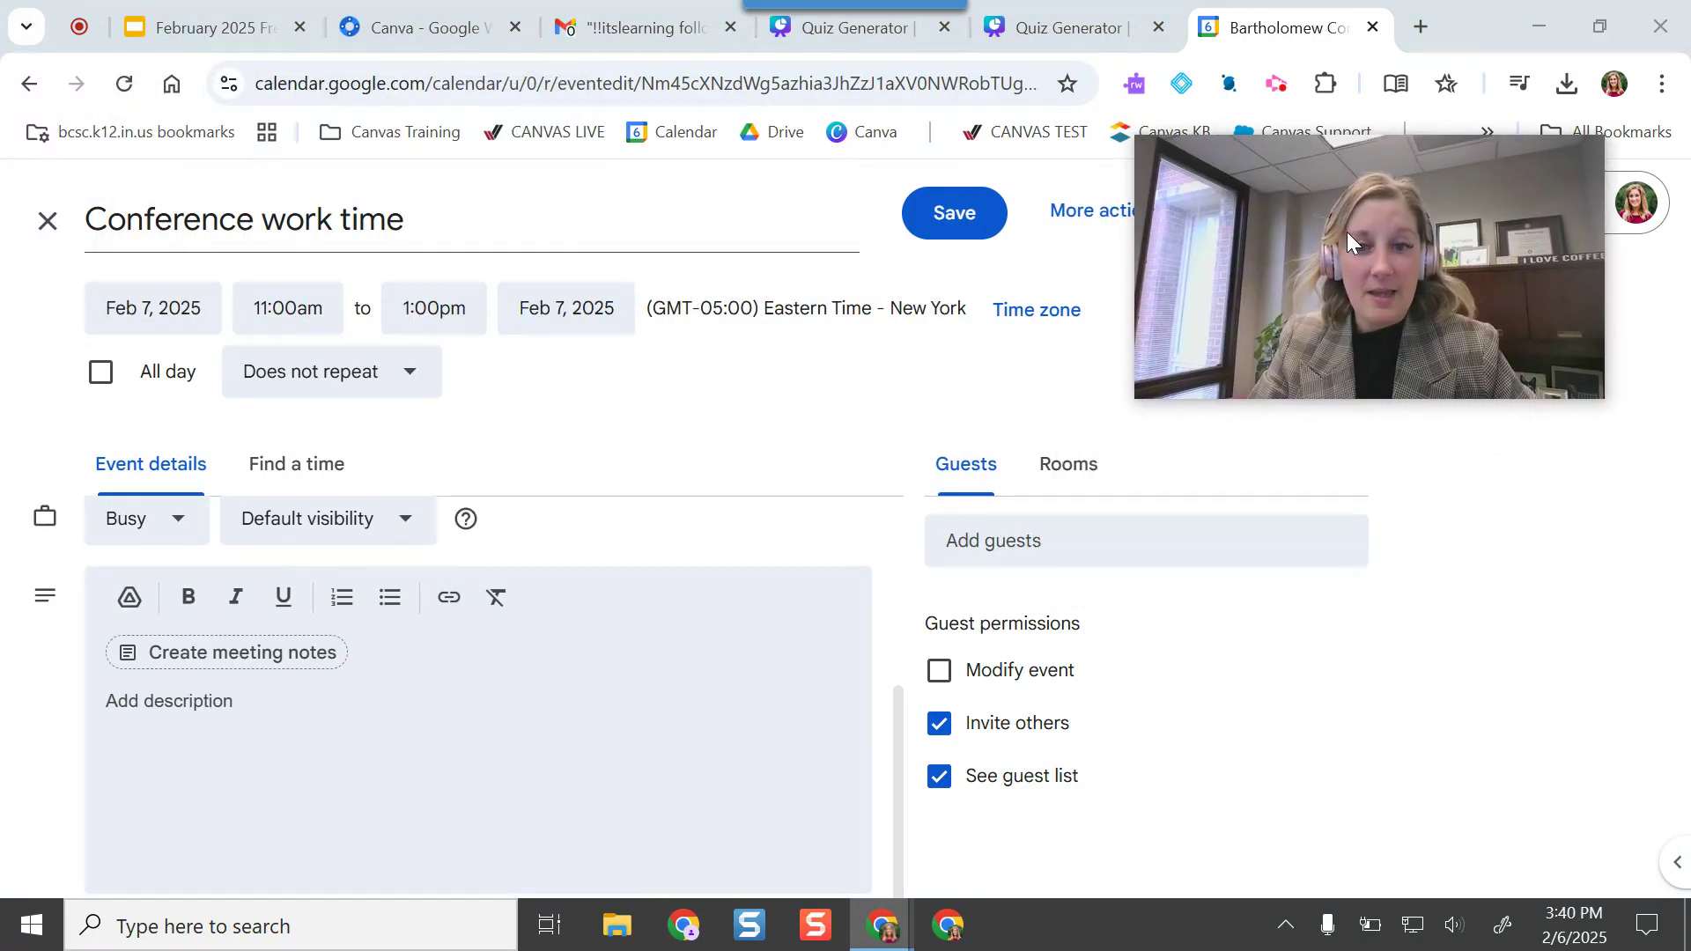
scroll(267, 716, up, 4)
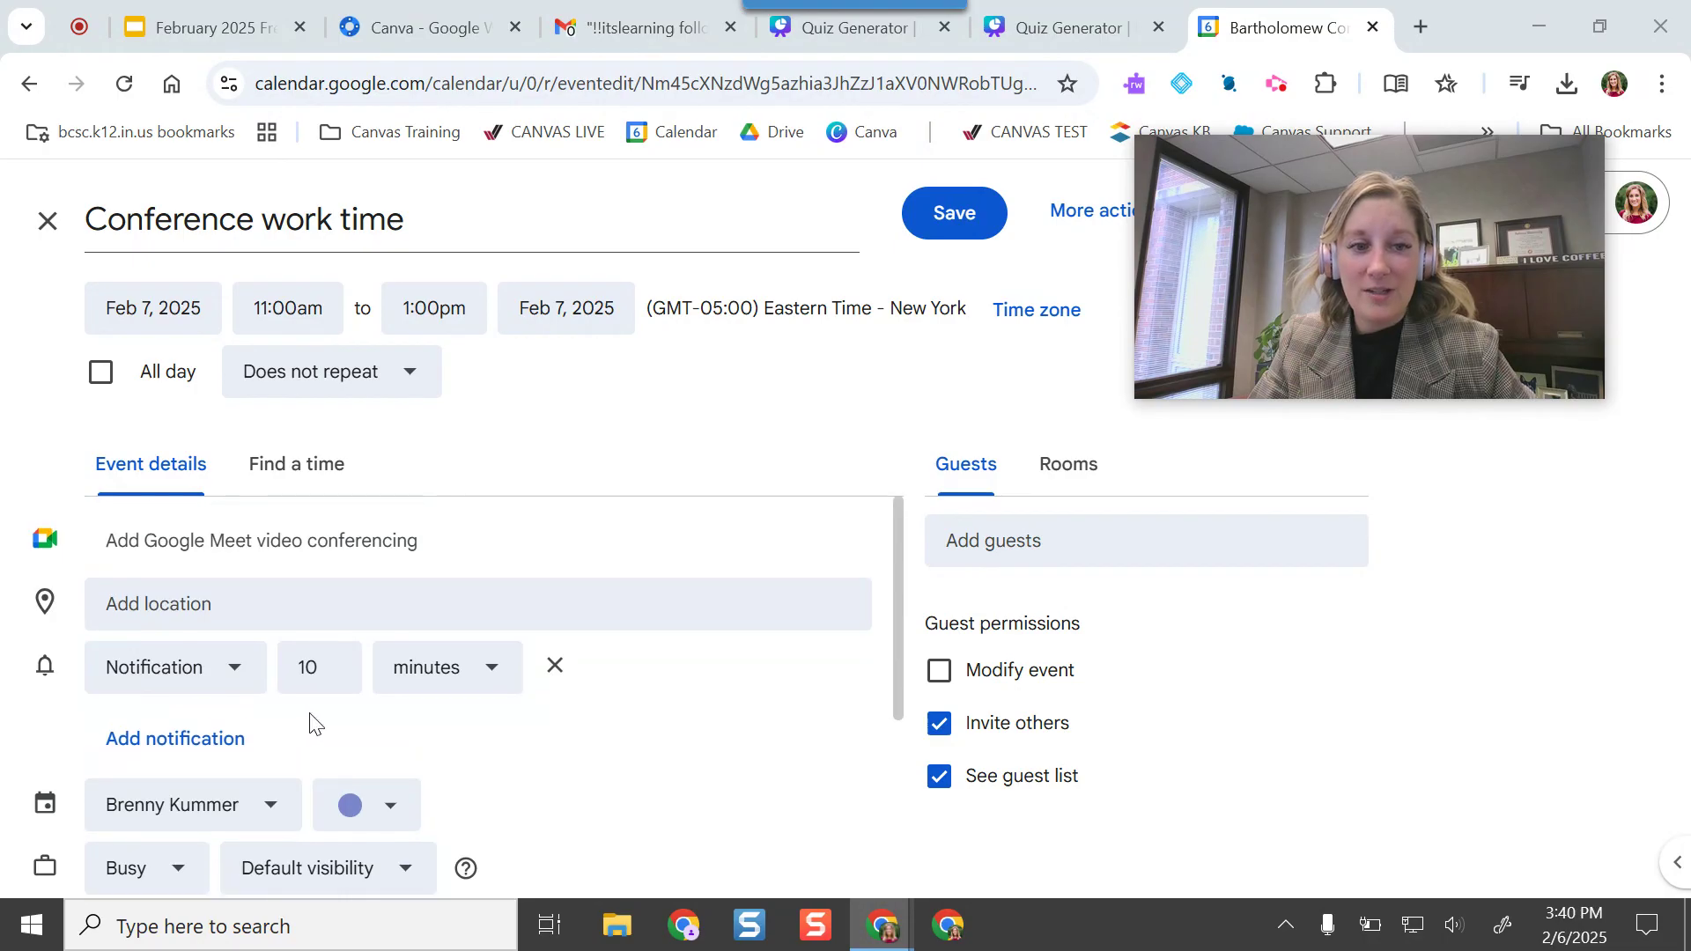
scroll(313, 718, down, 3)
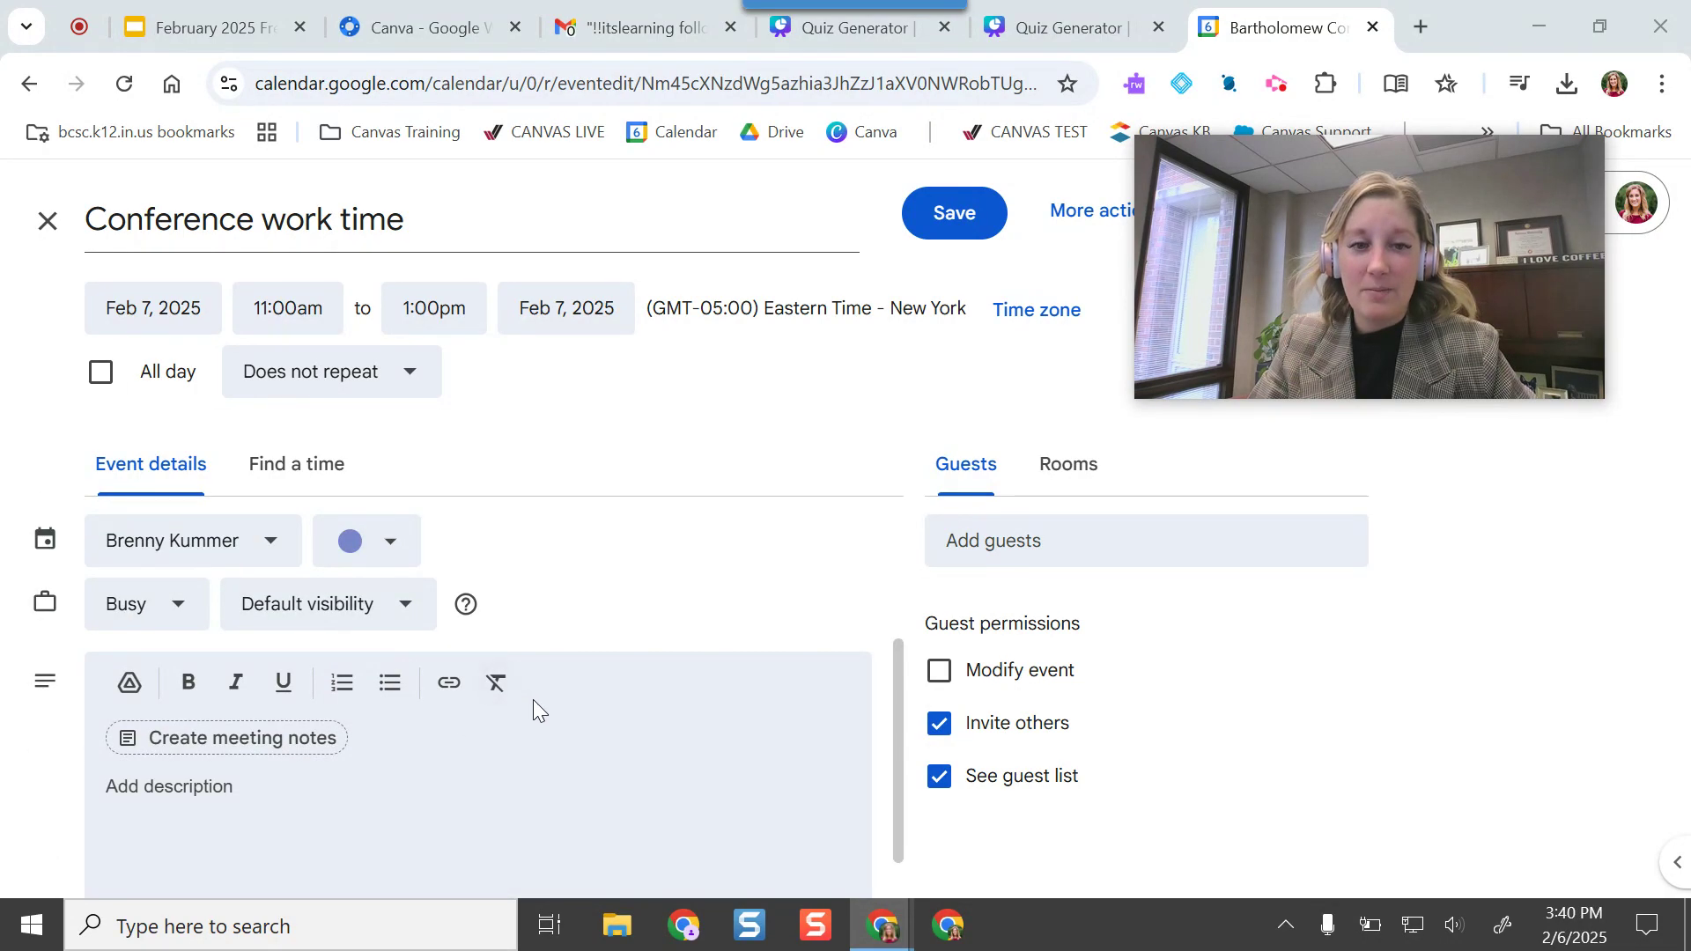
scroll(560, 763, down, 1)
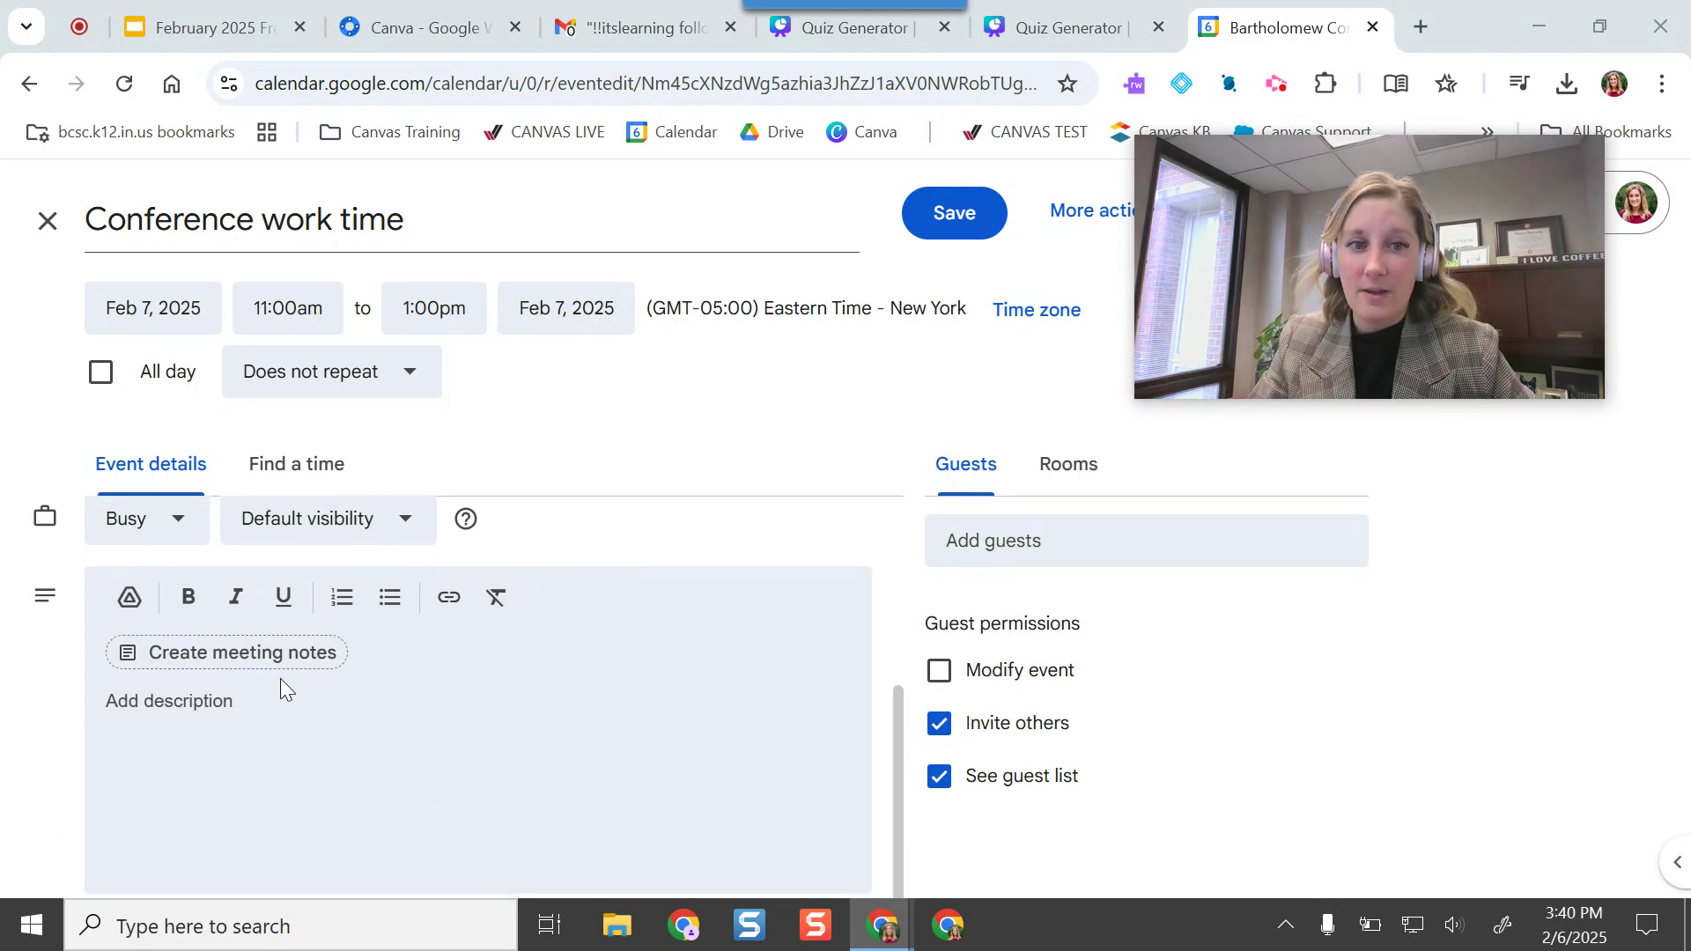
scroll(280, 679, up, 4)
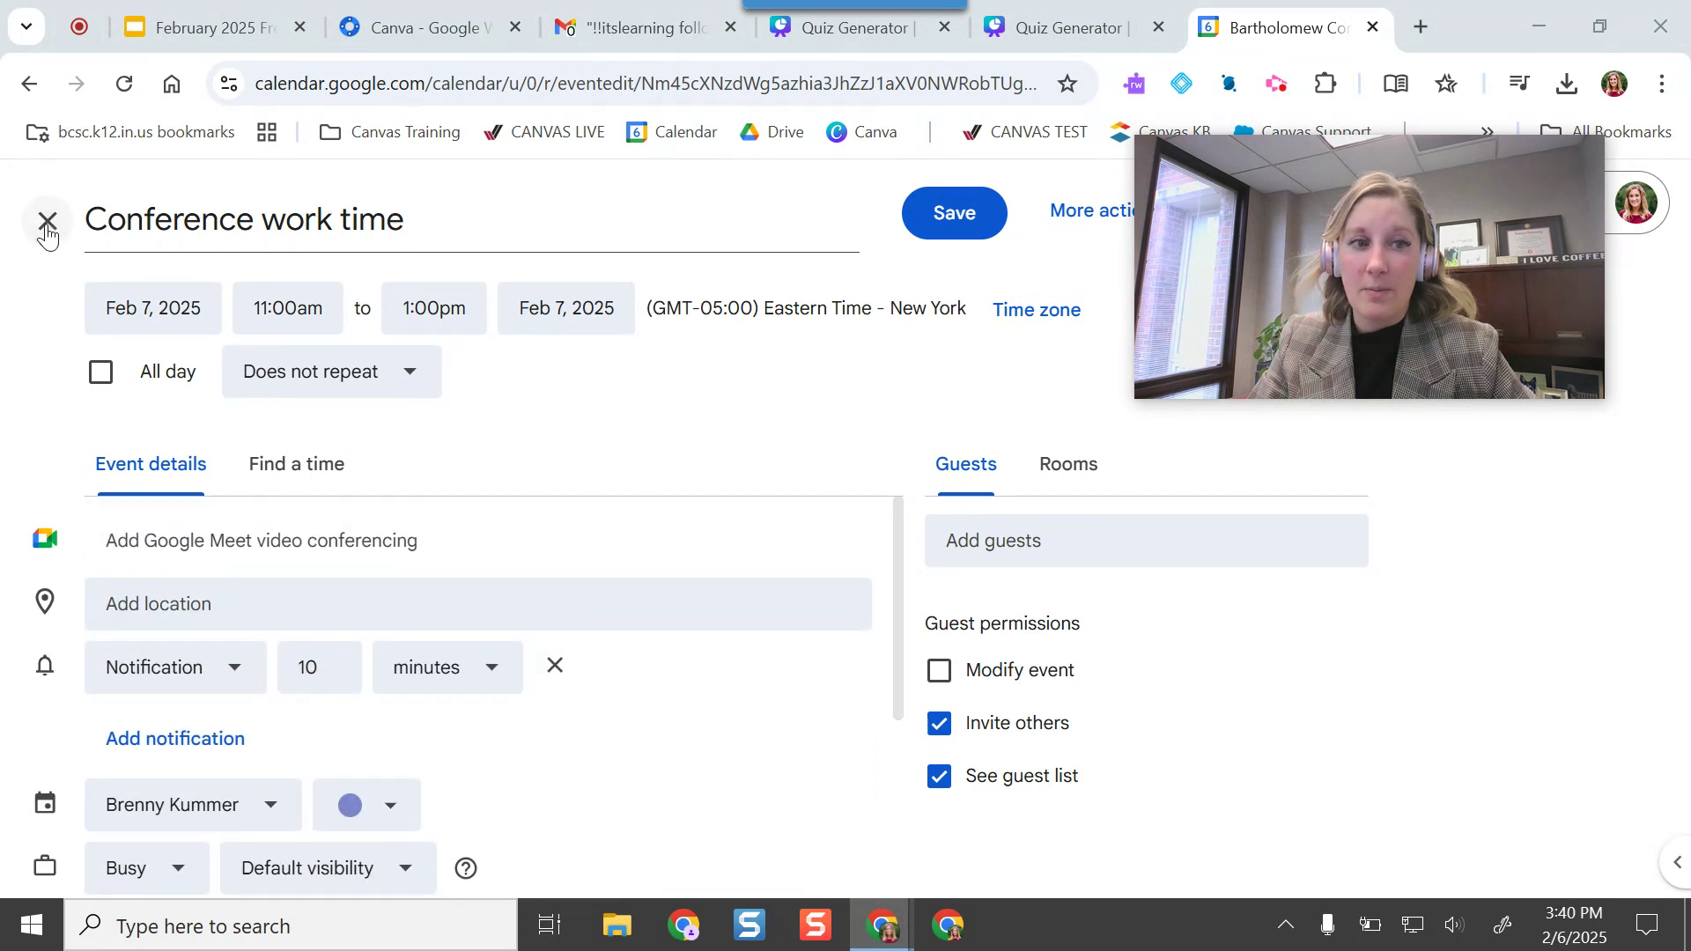
click(46, 220)
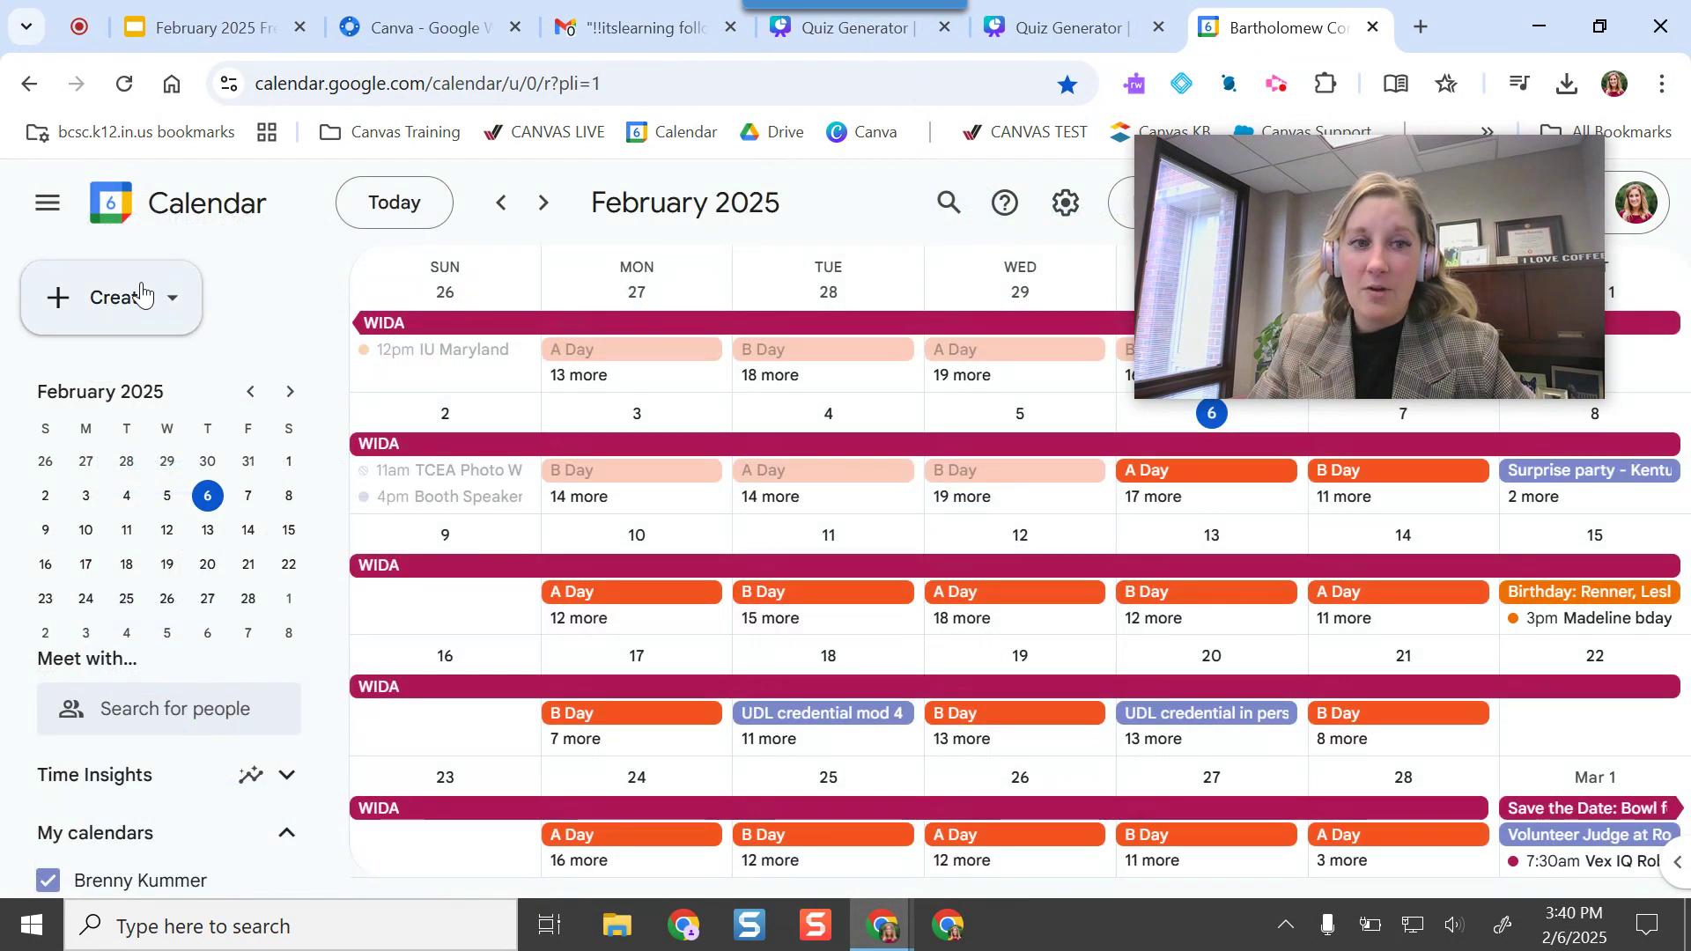
click(146, 300)
Open a Feb 6, 4:00–5:00pm event in full view and attach the Quiz Generator Canva design
click(150, 385)
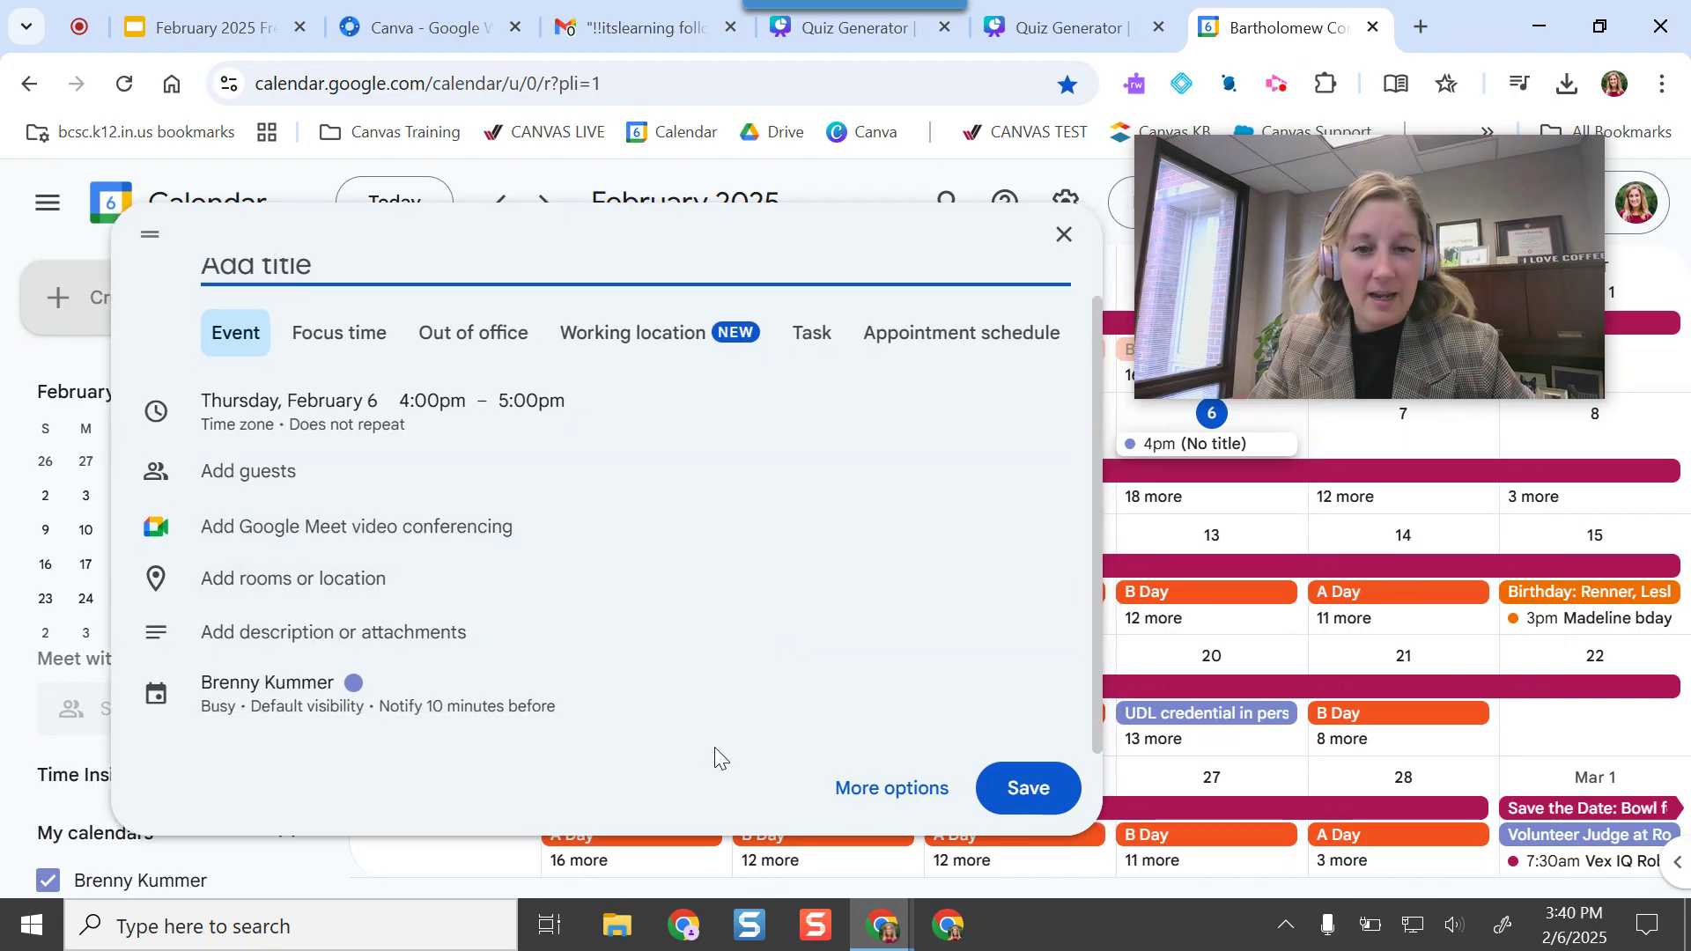
click(881, 791)
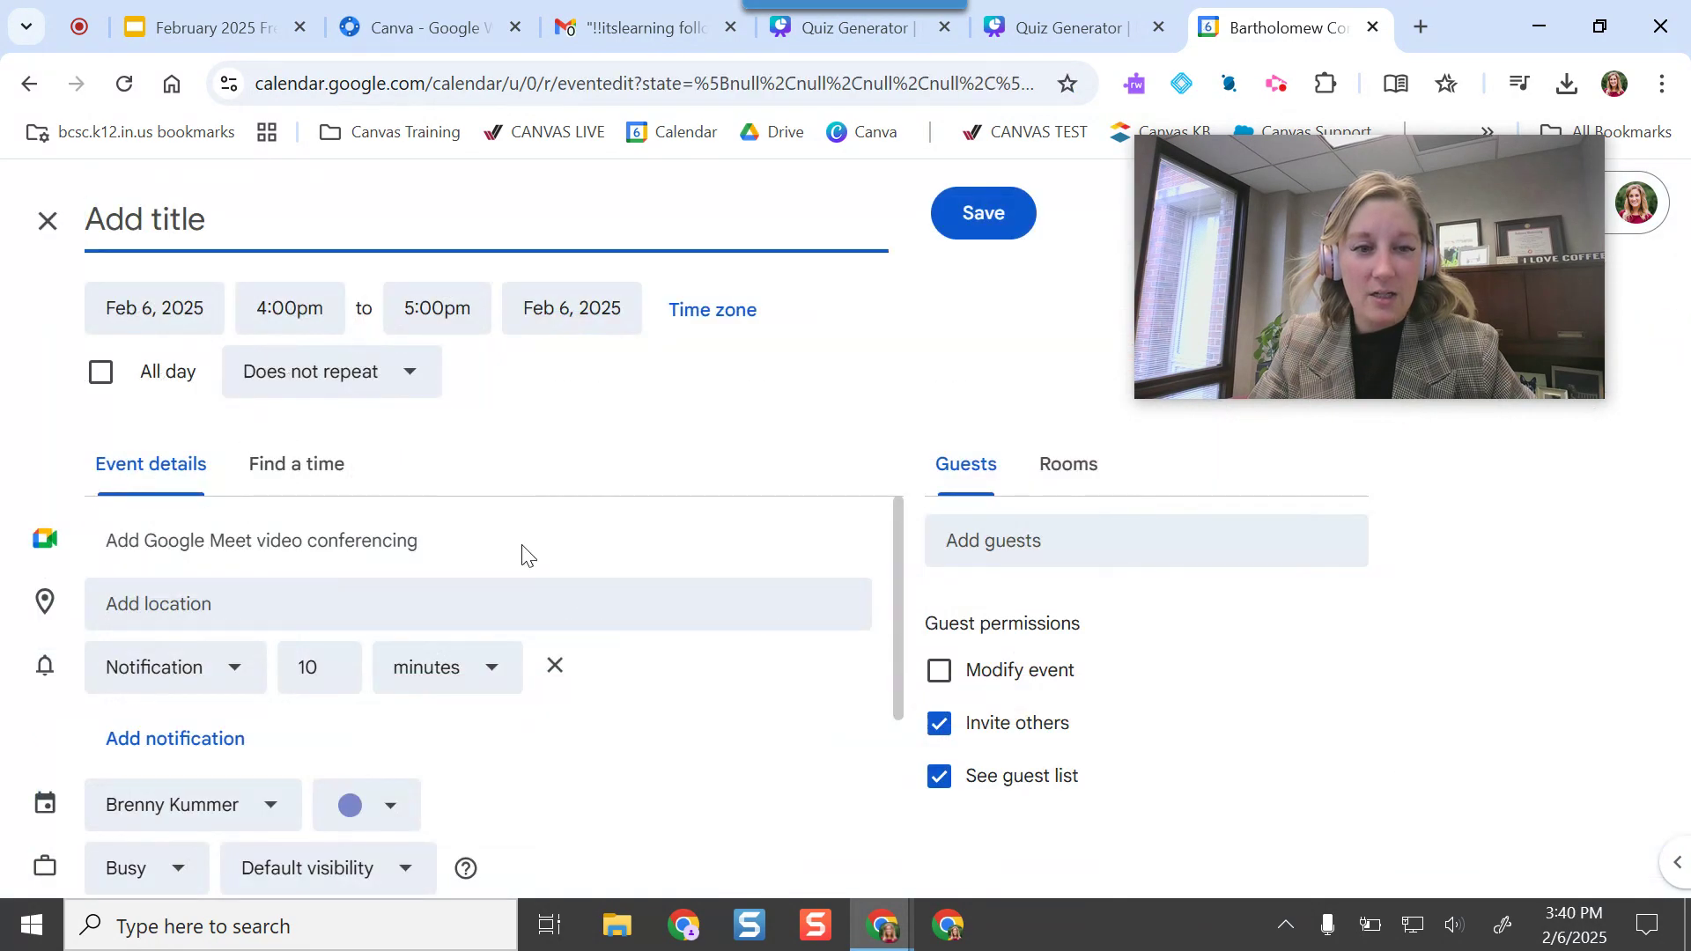
scroll(522, 555, down, 4)
click(129, 599)
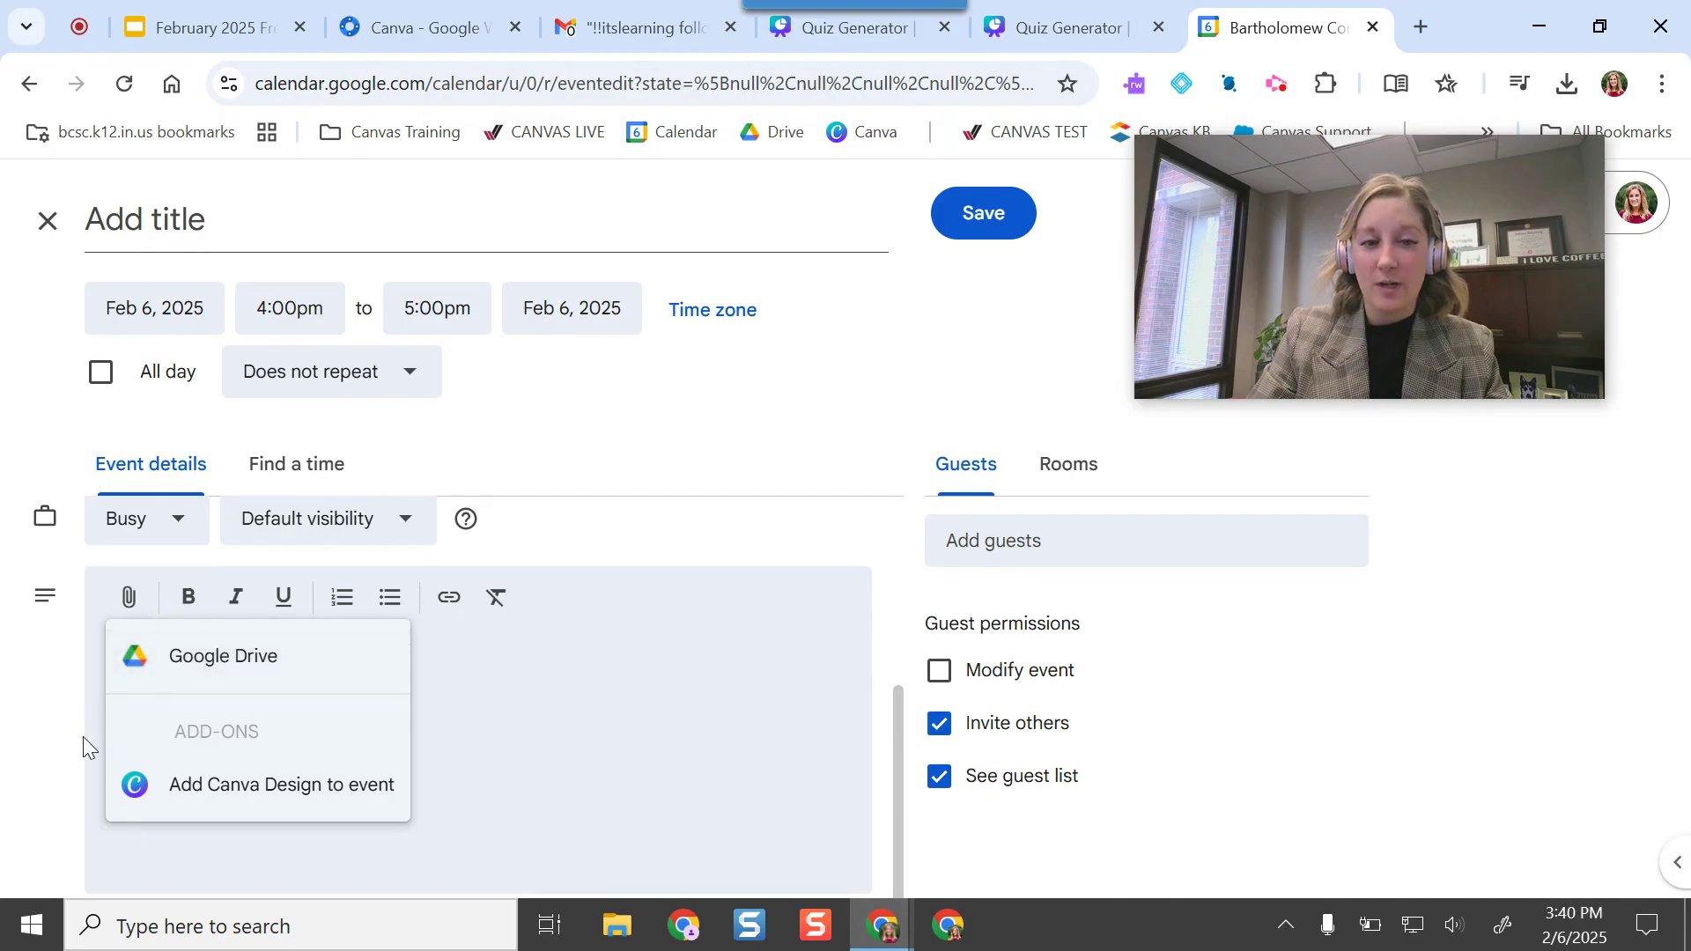
click(280, 785)
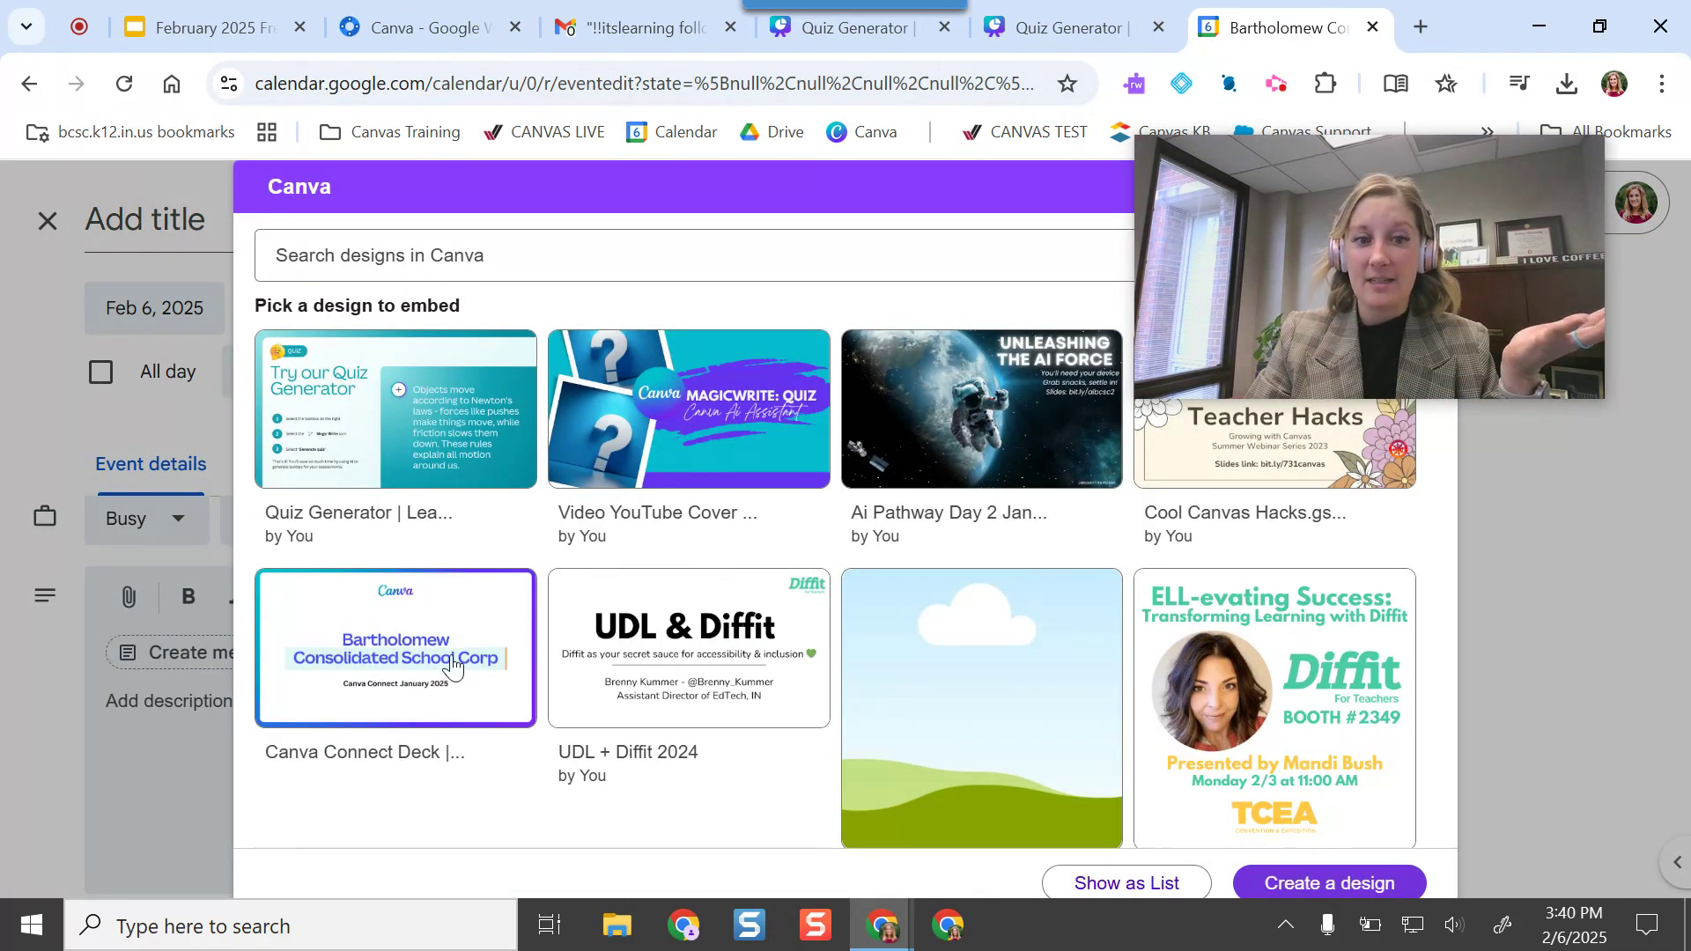
click(408, 441)
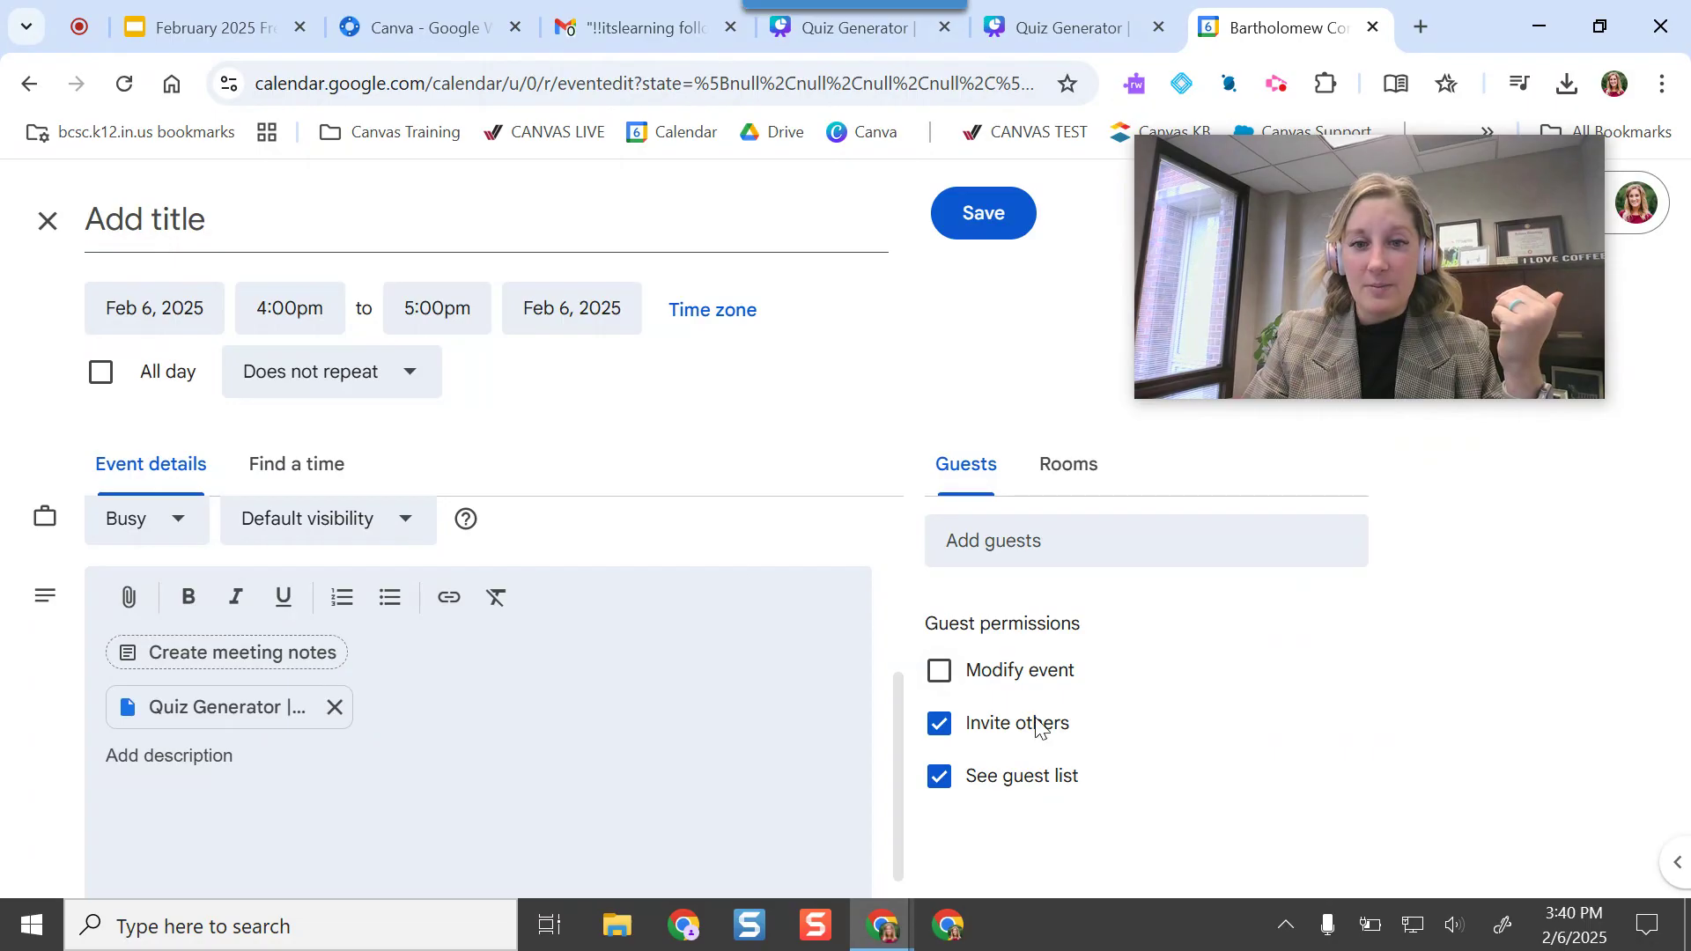